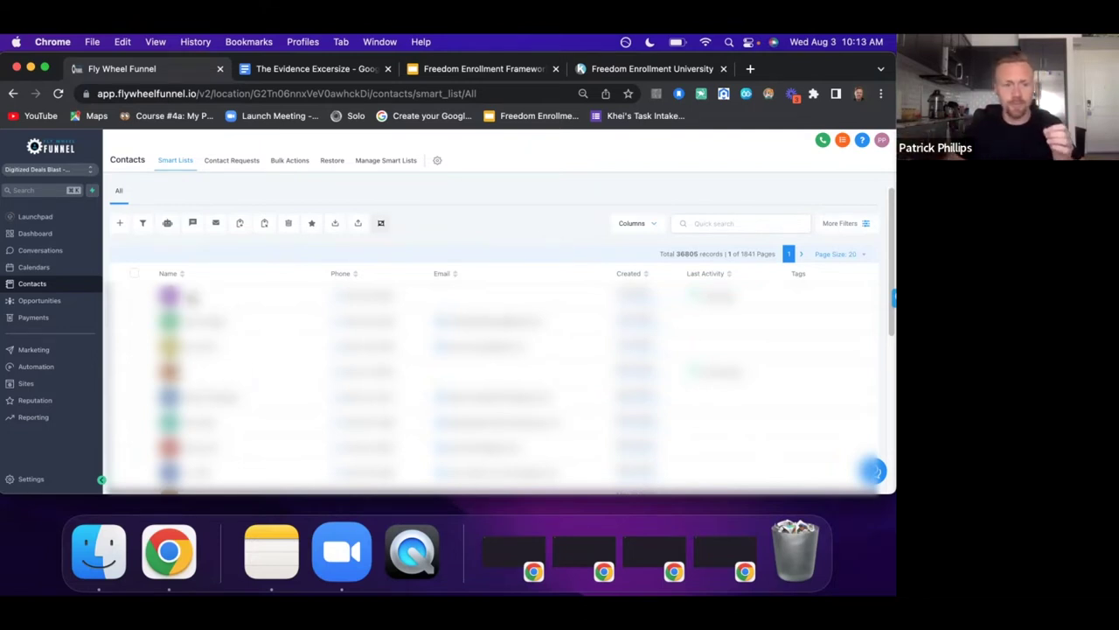
Select all contact records across every page and start a bulk SMS to them
left_click(133, 272)
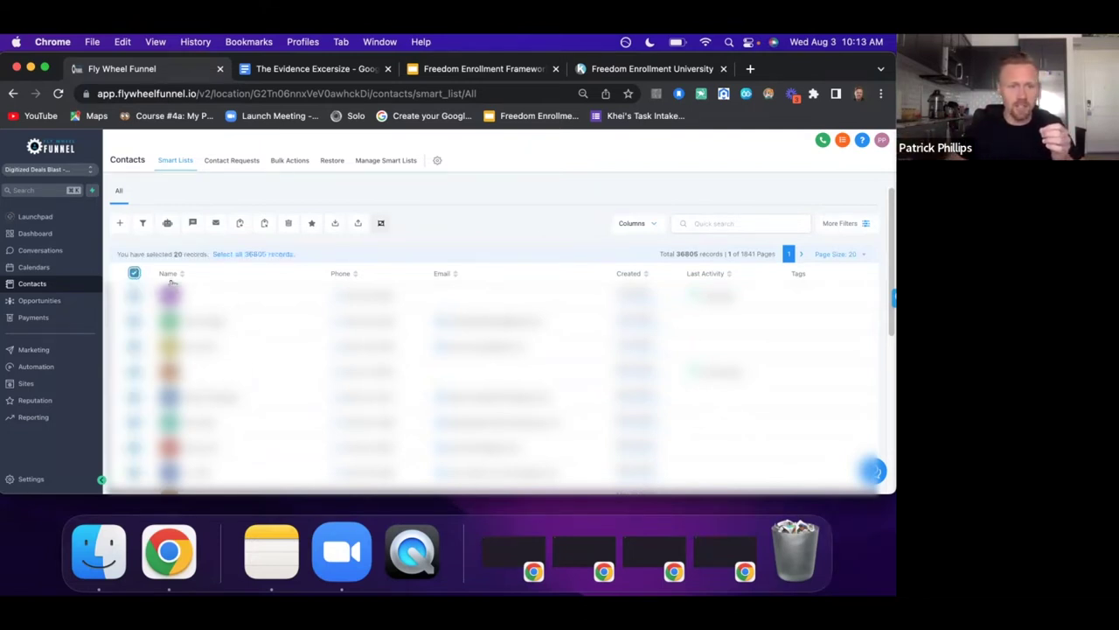
left_click(268, 254)
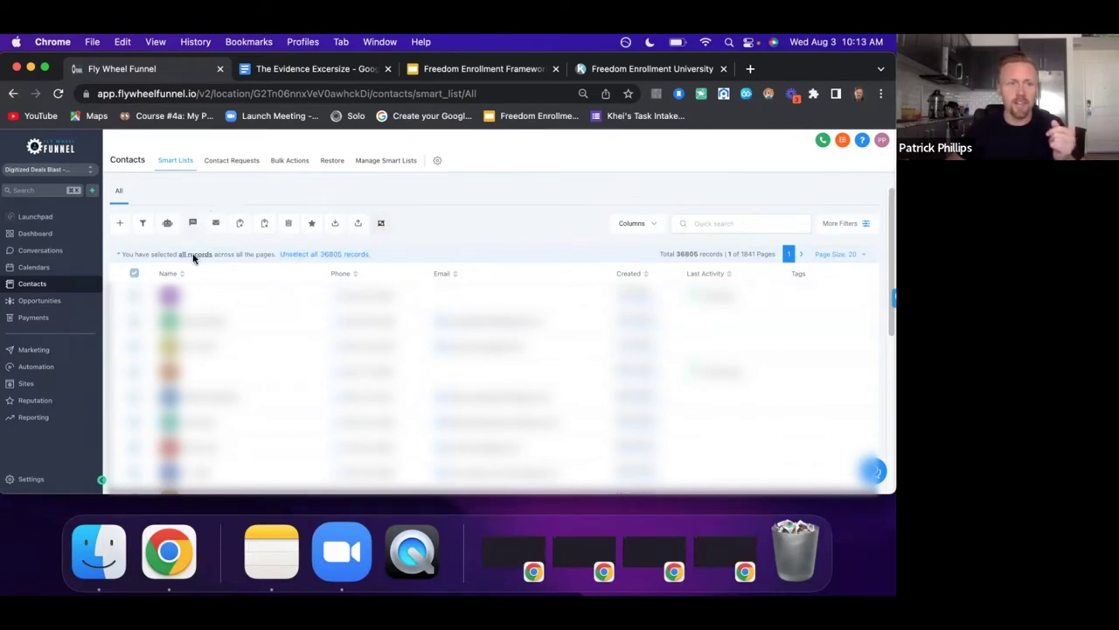
left_click(194, 223)
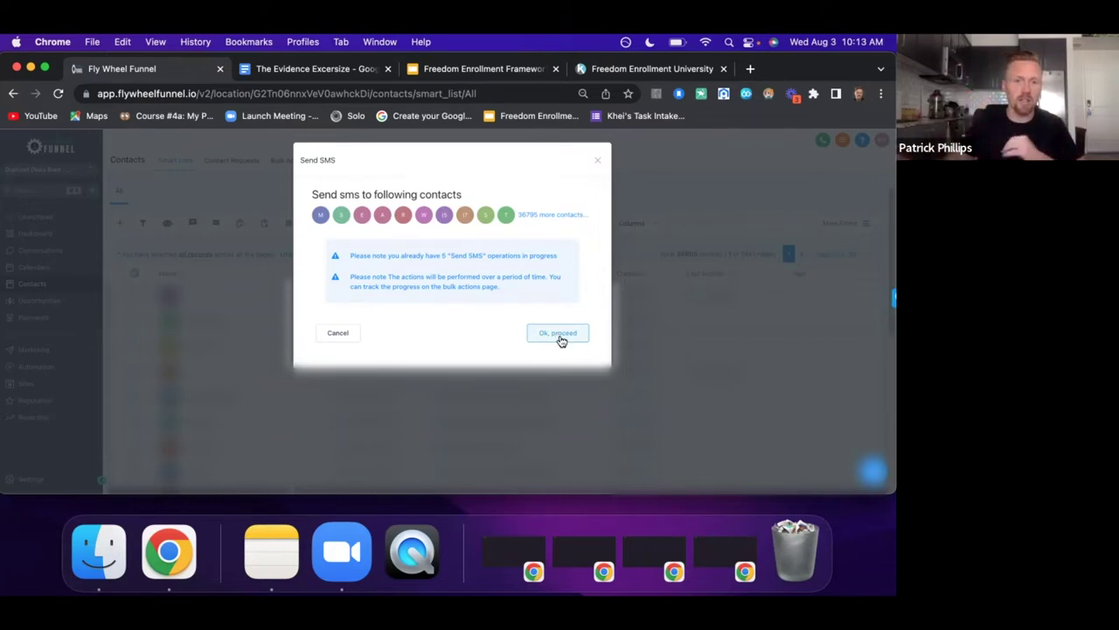
left_click(319, 75)
left_click(168, 75)
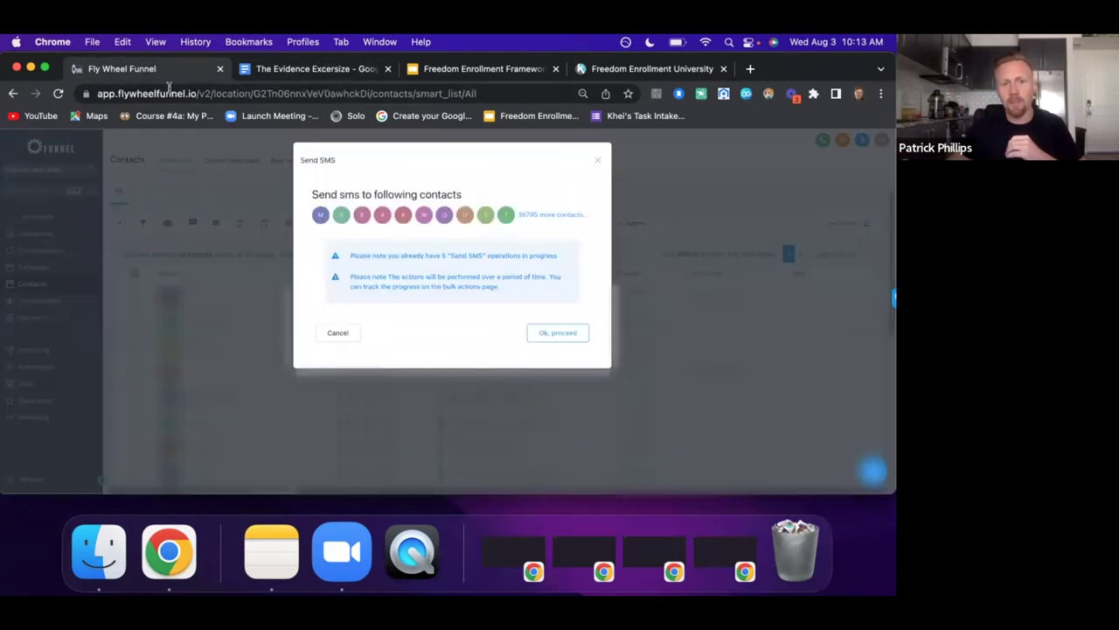
left_click(290, 72)
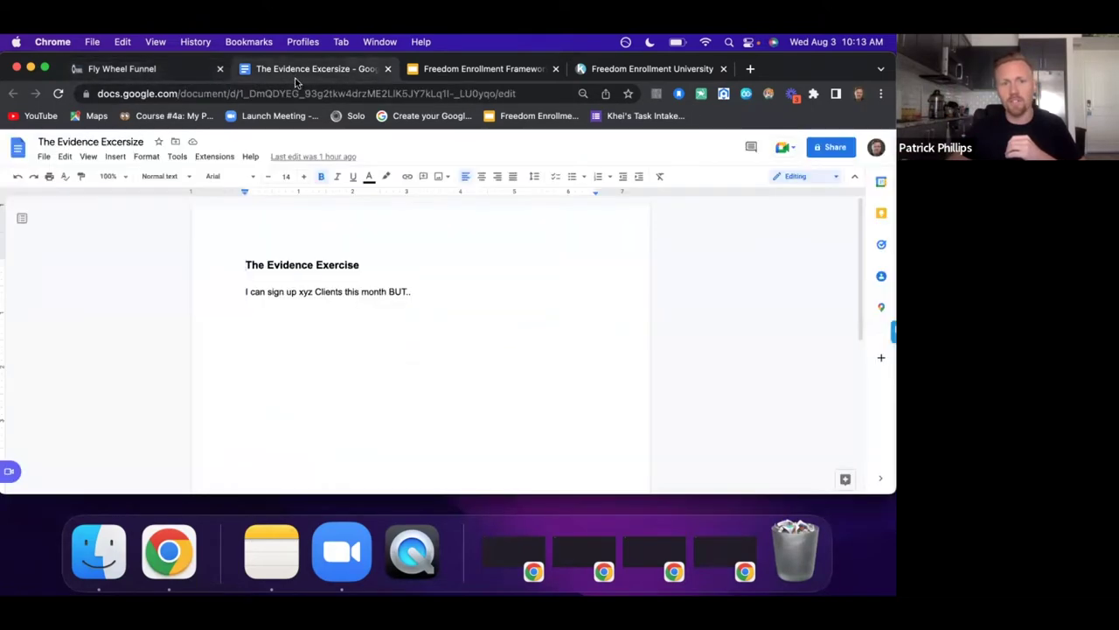
left_click(447, 73)
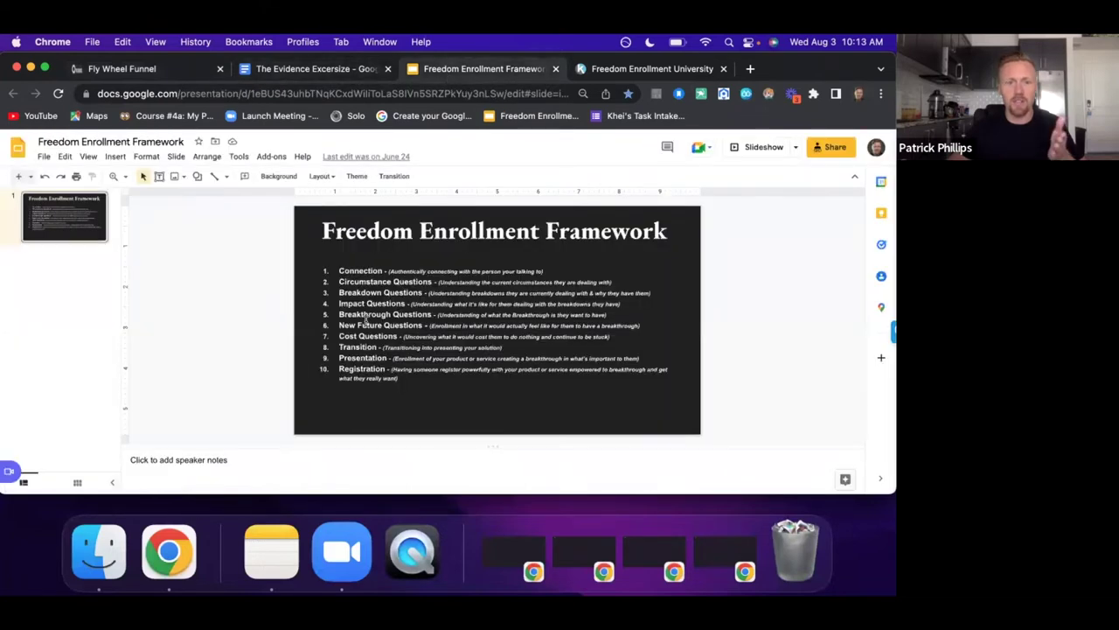
left_click(176, 75)
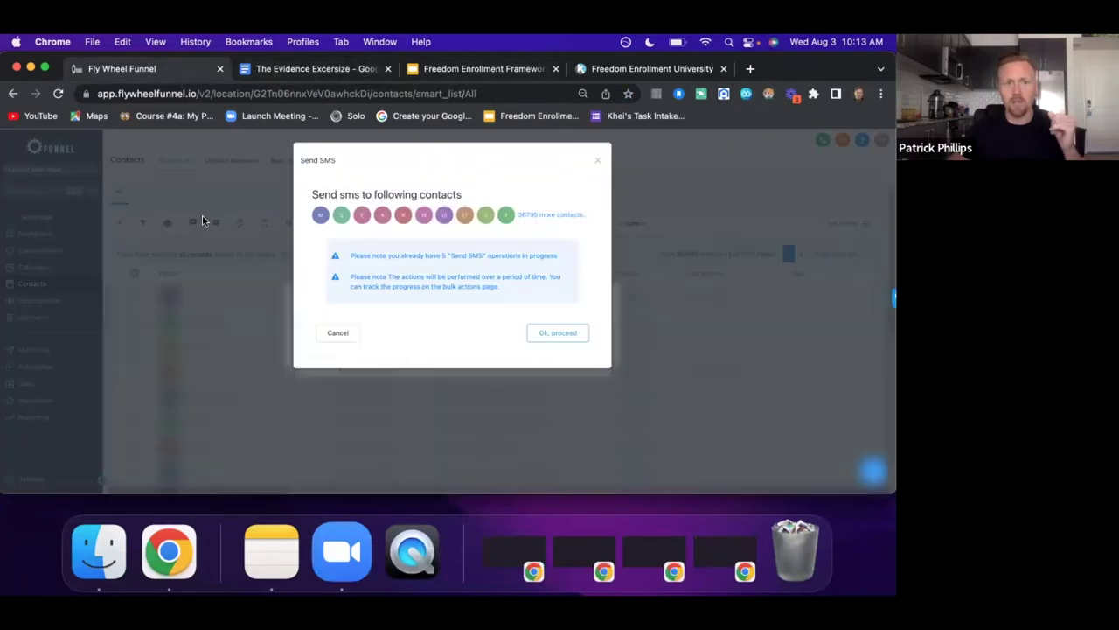
Proceed with the bulk SMS to the selected contacts and set it to send in drip mode
left_click(546, 334)
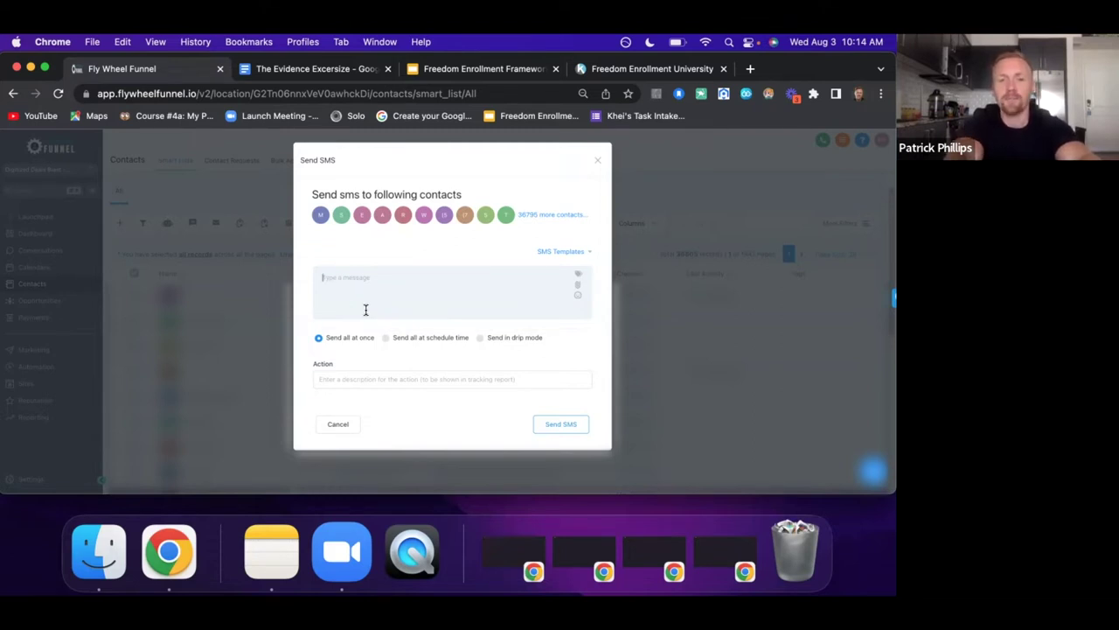
left_click(478, 338)
scroll(452, 385, "down", 2)
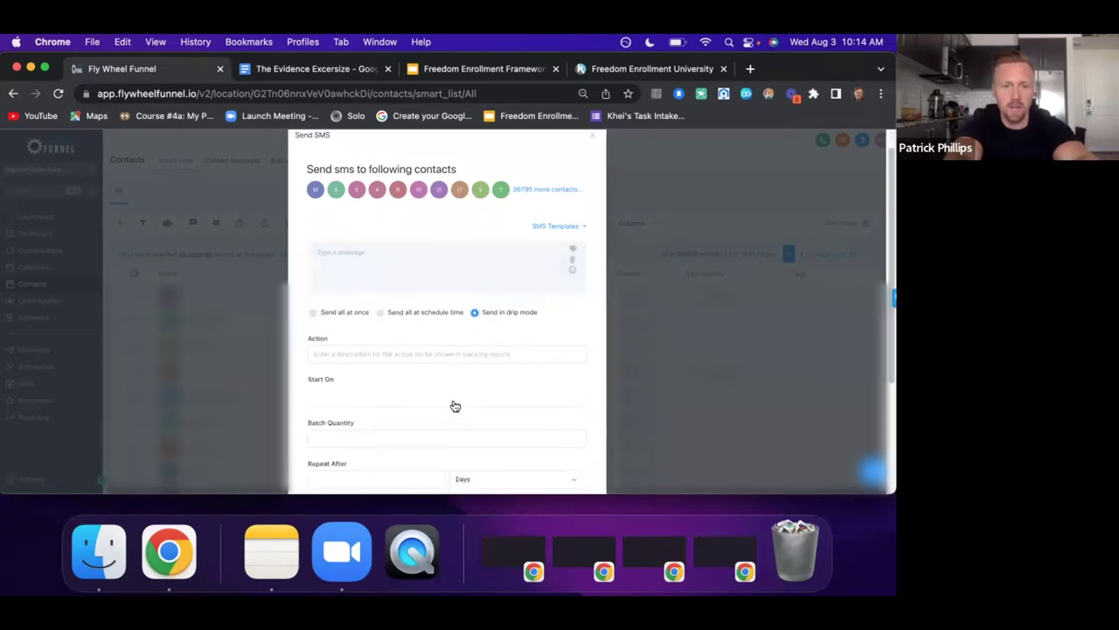
Exclude Saturday and Sunday from the days on which the SMS drip is sent
scroll(467, 400, "down", 1)
left_click(452, 446)
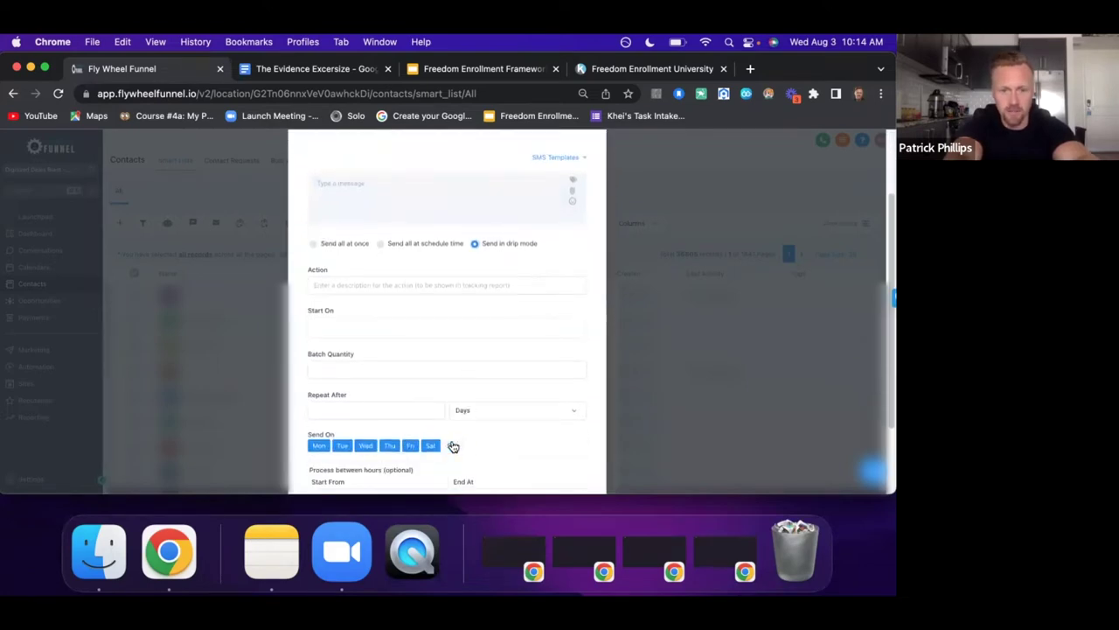
left_click(430, 446)
Set the start of the drip's processing hours to 10:00 am
scroll(431, 451, "down", 3)
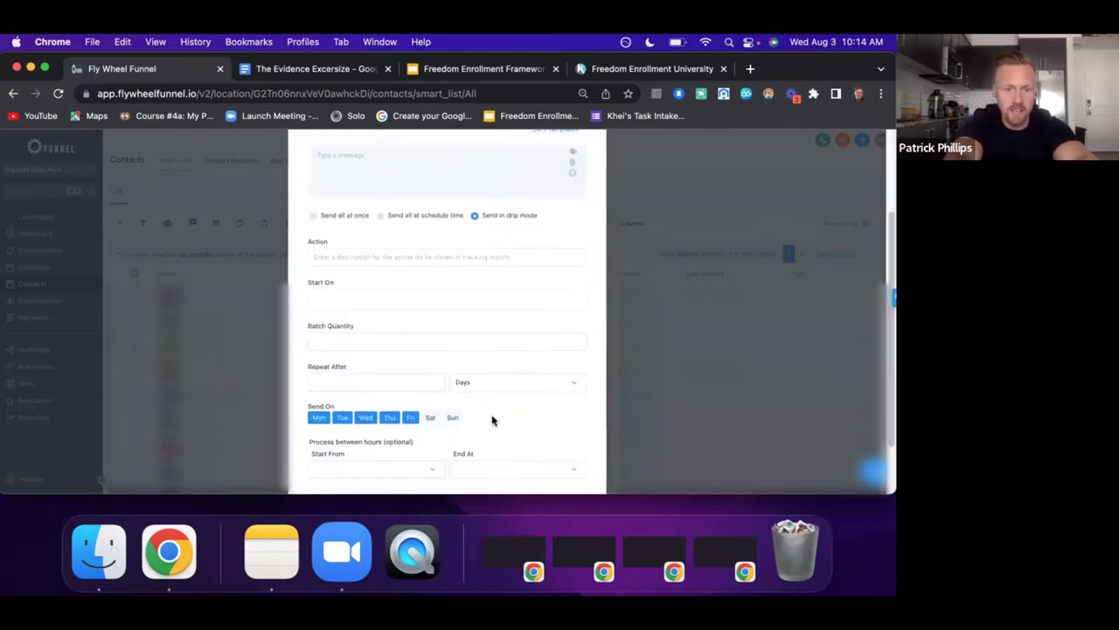
left_click(433, 405)
scroll(404, 432, "down", 4)
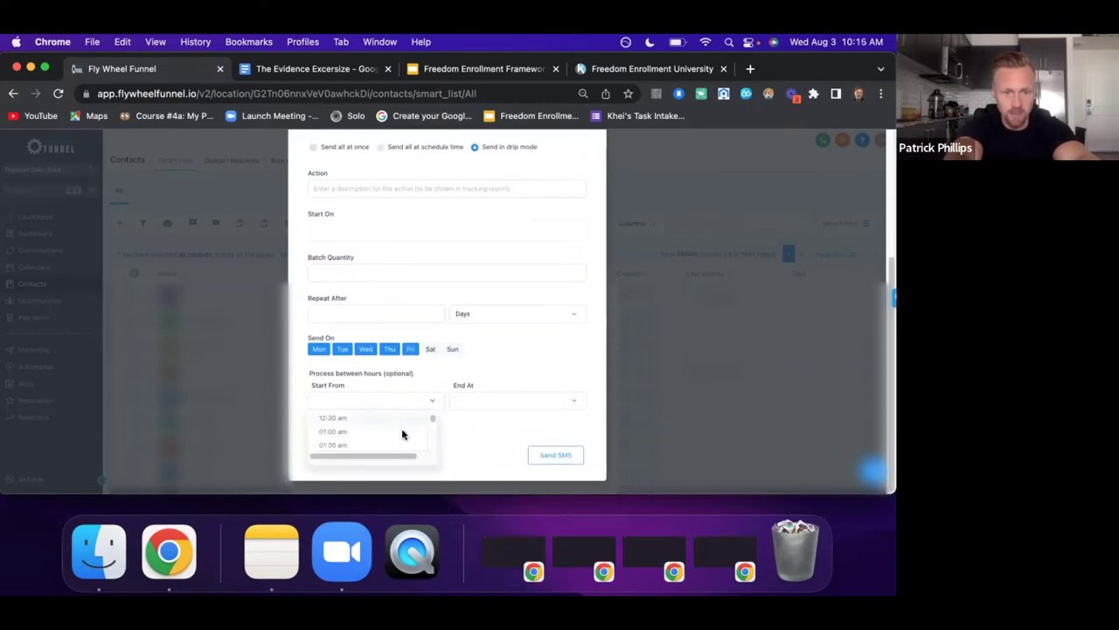
scroll(407, 429, "down", 1)
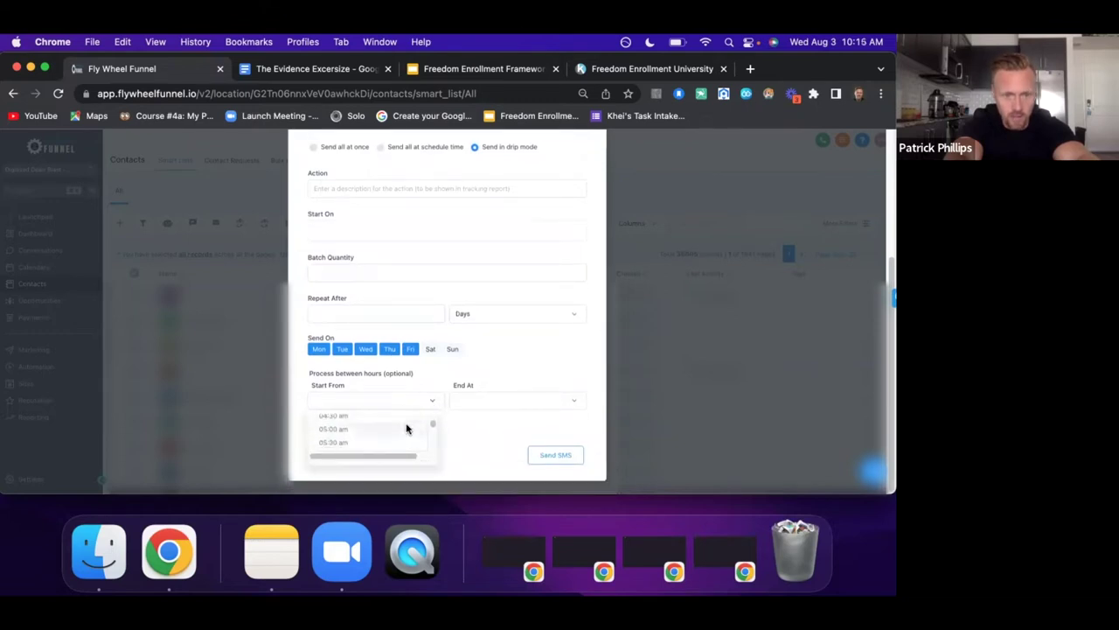
scroll(404, 446, "down", 5)
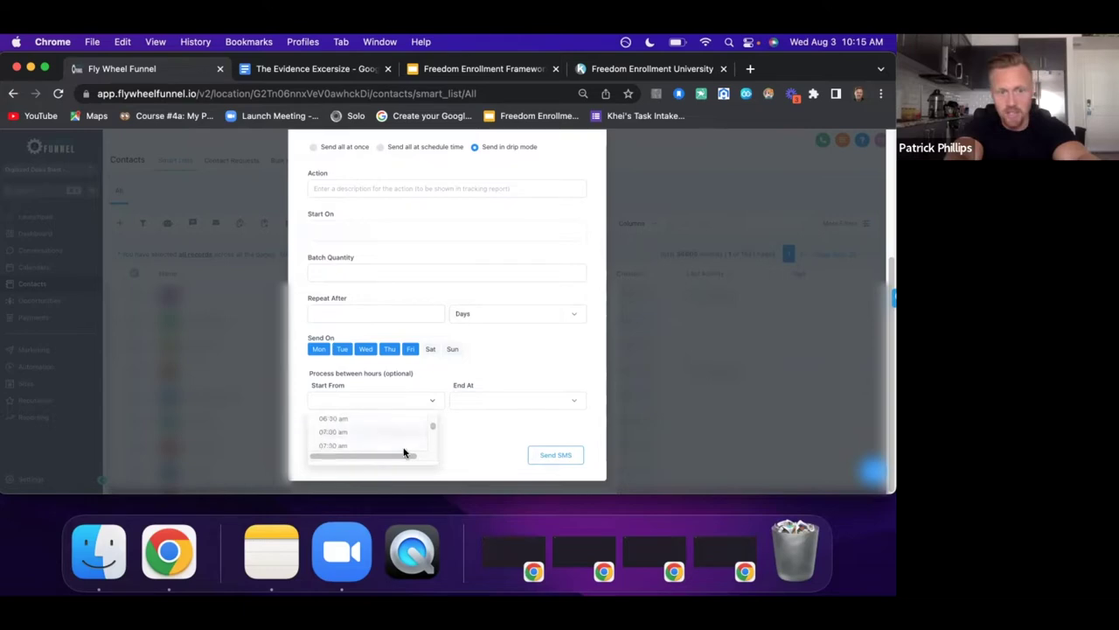
scroll(401, 438, "down", 5)
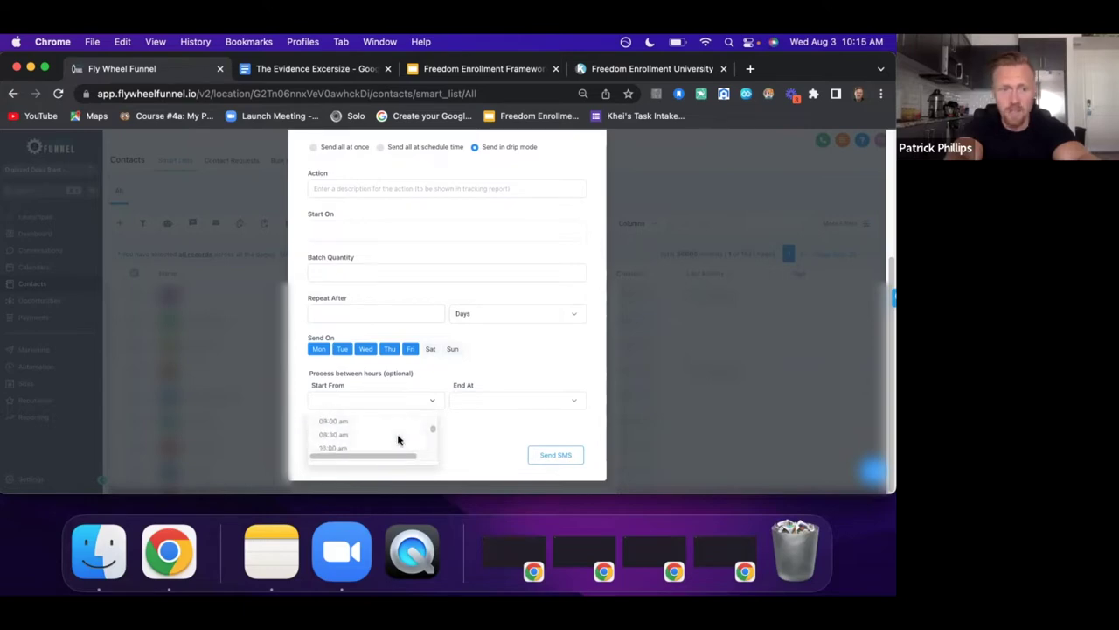
left_click(394, 434)
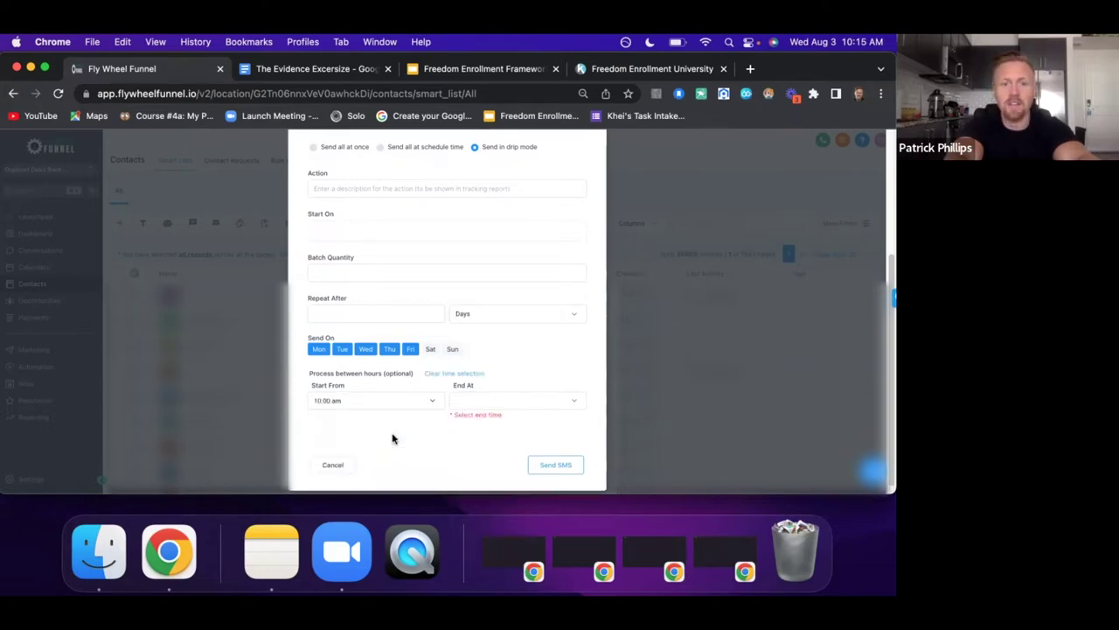
Set the end of the drip's processing hours to 03:00 pm
left_click(532, 400)
scroll(520, 430, "up", 2)
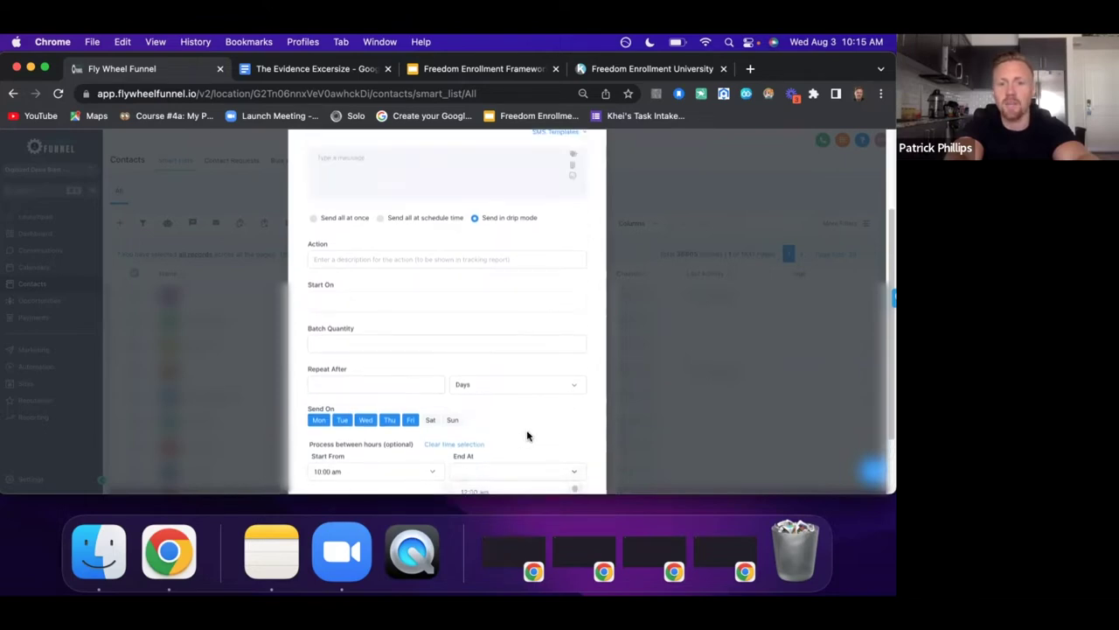
scroll(526, 429, "down", 2)
scroll(528, 452, "down", 5)
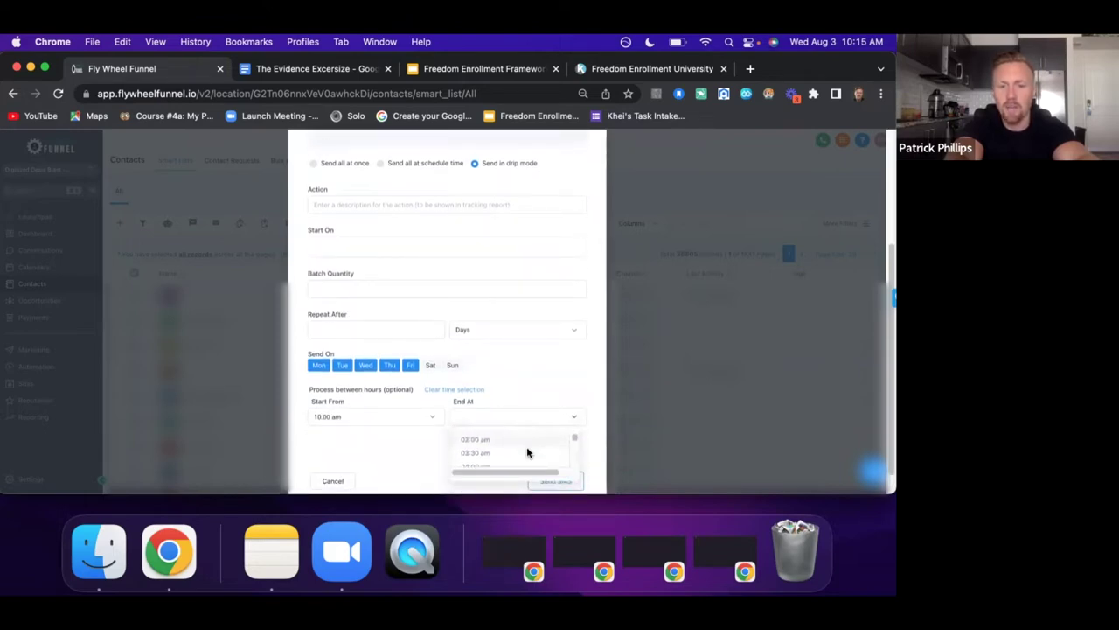
scroll(528, 452, "down", 3)
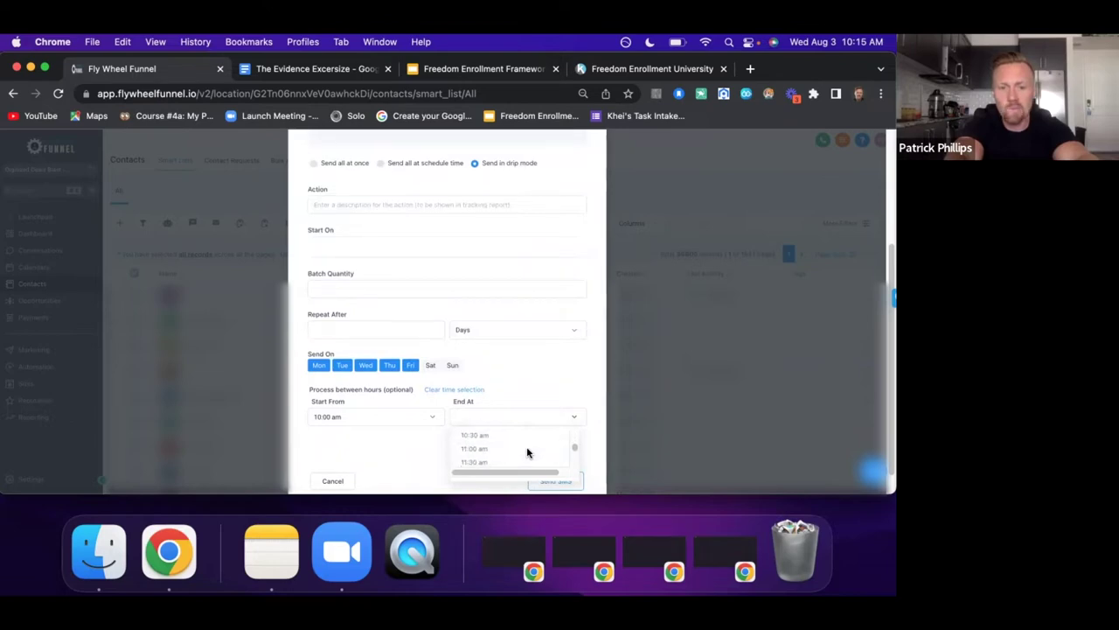
scroll(525, 461, "down", 3)
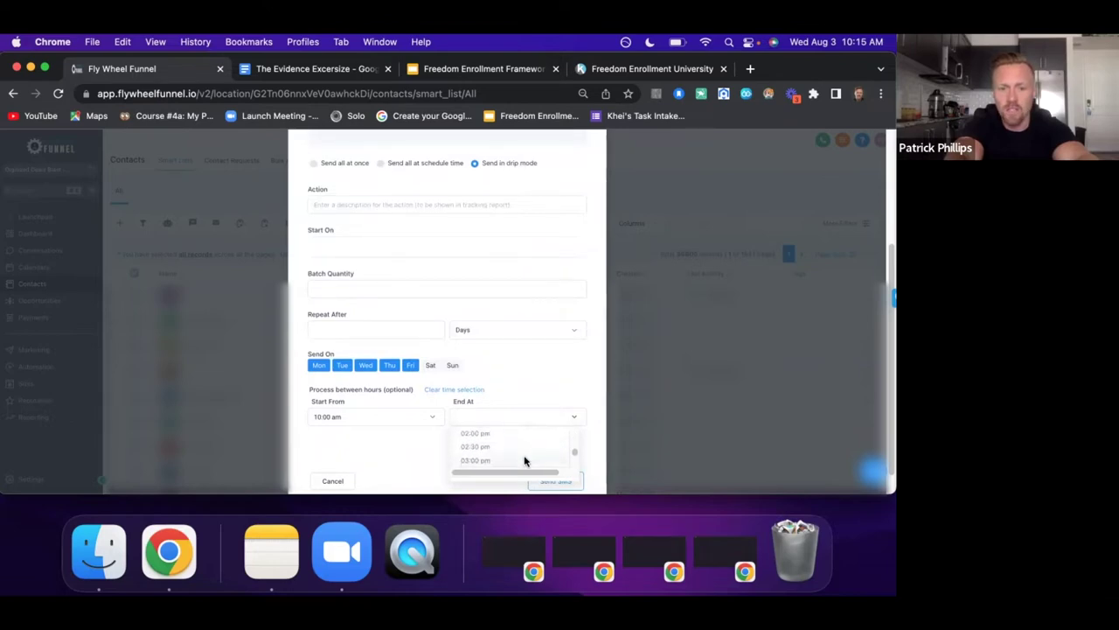
left_click(519, 450)
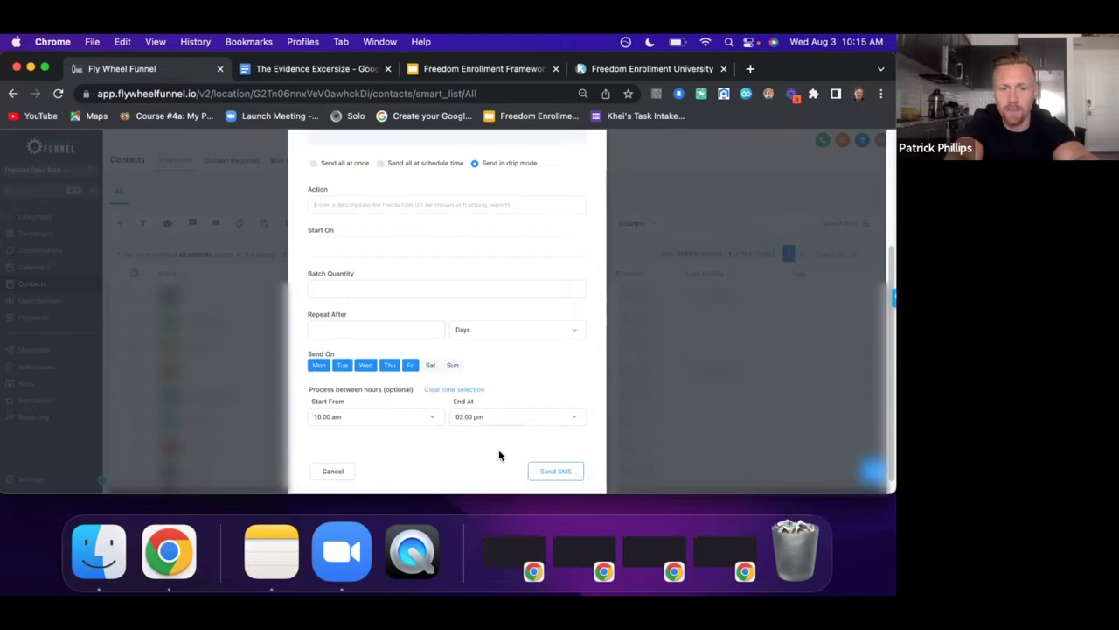
Set the batch quantity to 200 and make the drip repeat after 15 minutes
scroll(515, 380, "up", 1)
scroll(515, 385, "up", 1)
left_click(398, 335)
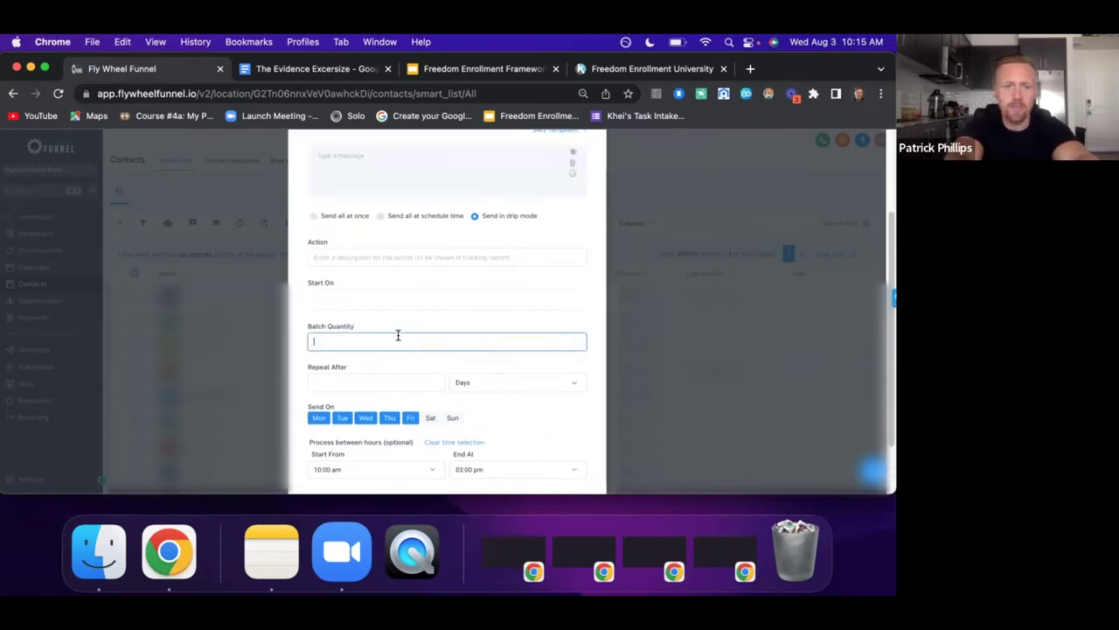
type("200")
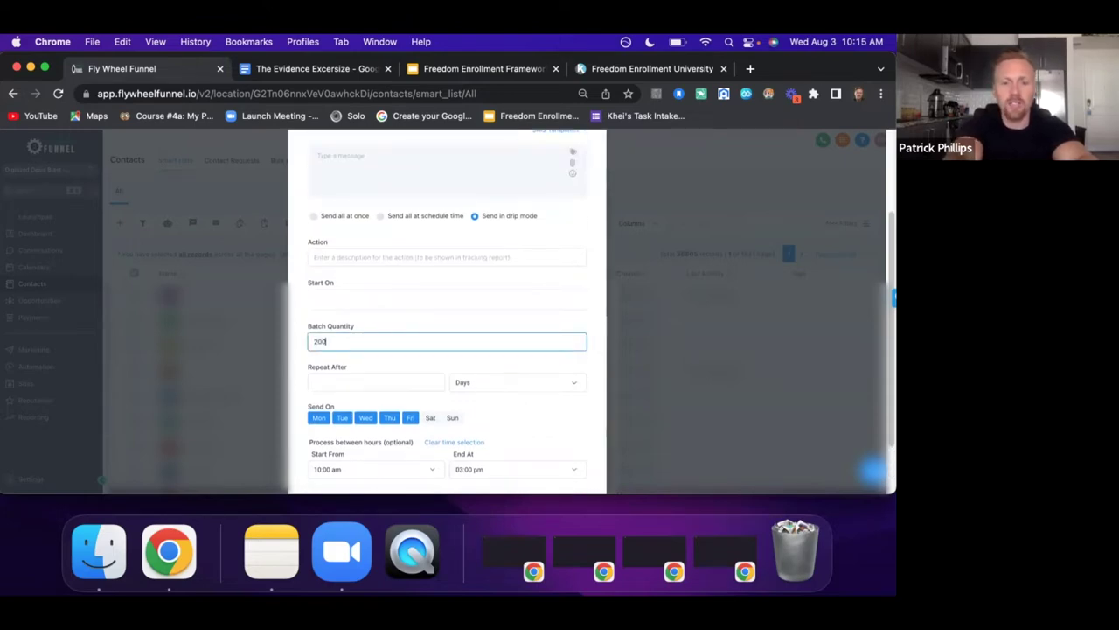
left_click(365, 376)
type("15")
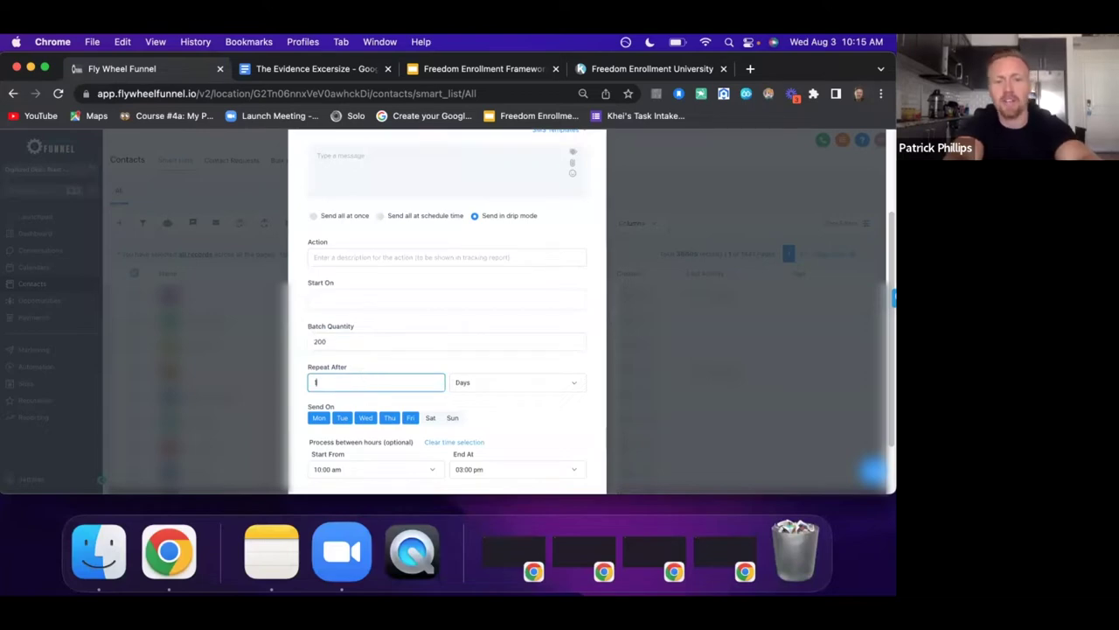
left_click(489, 382)
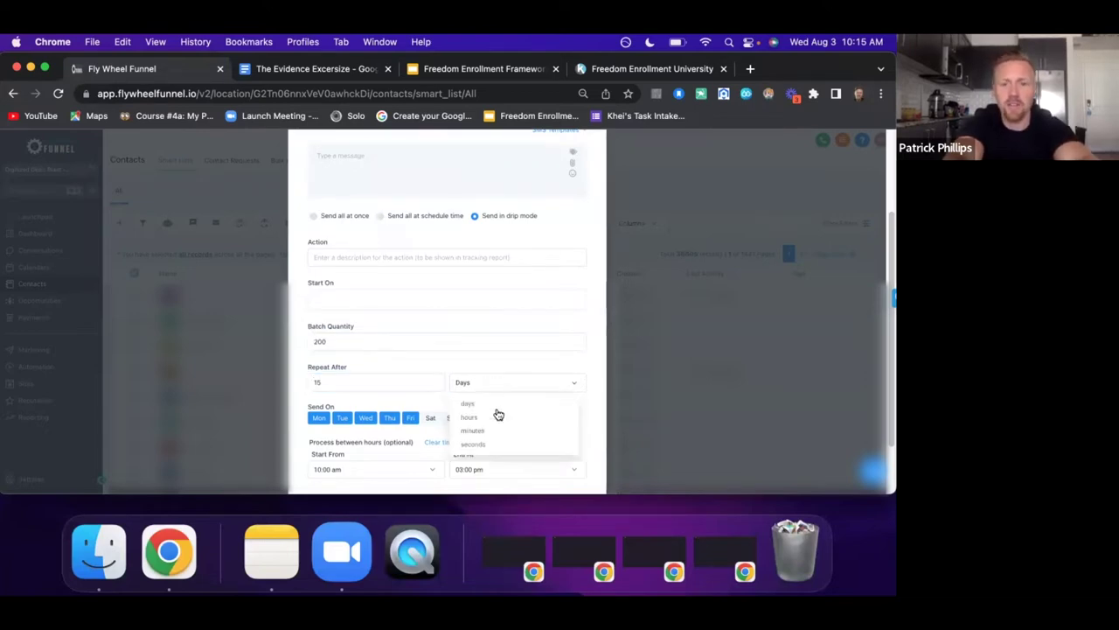
left_click(495, 430)
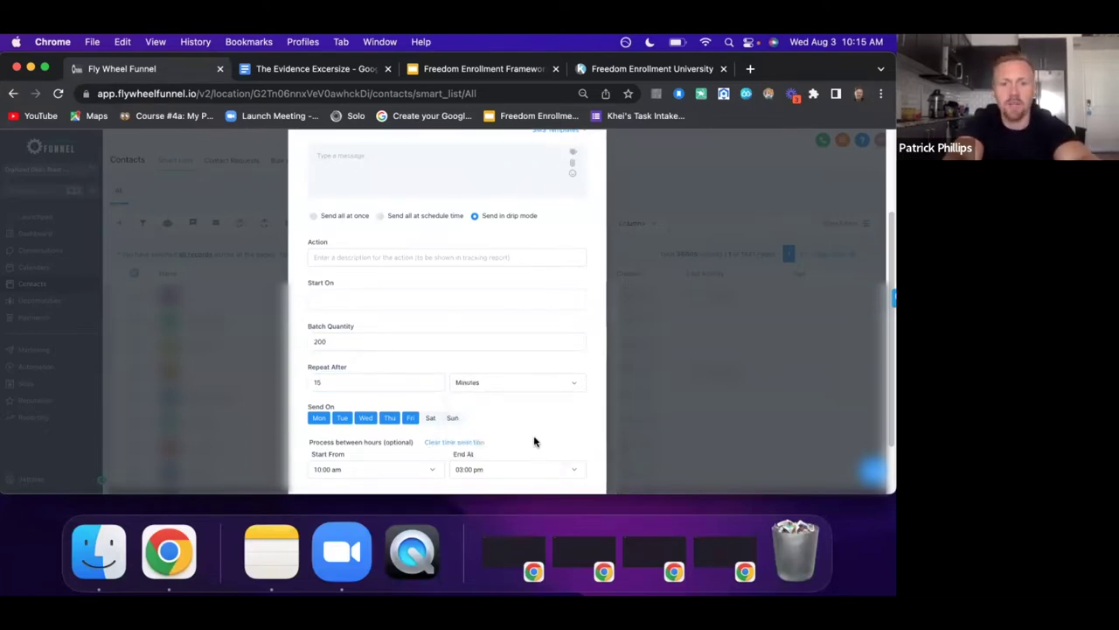
Set the drip to start on Thu, Aug 4, 2022 at 10:15 AM and enter Meeting Machine as the action description
scroll(534, 437, "up", 1)
scroll(533, 440, "up", 1)
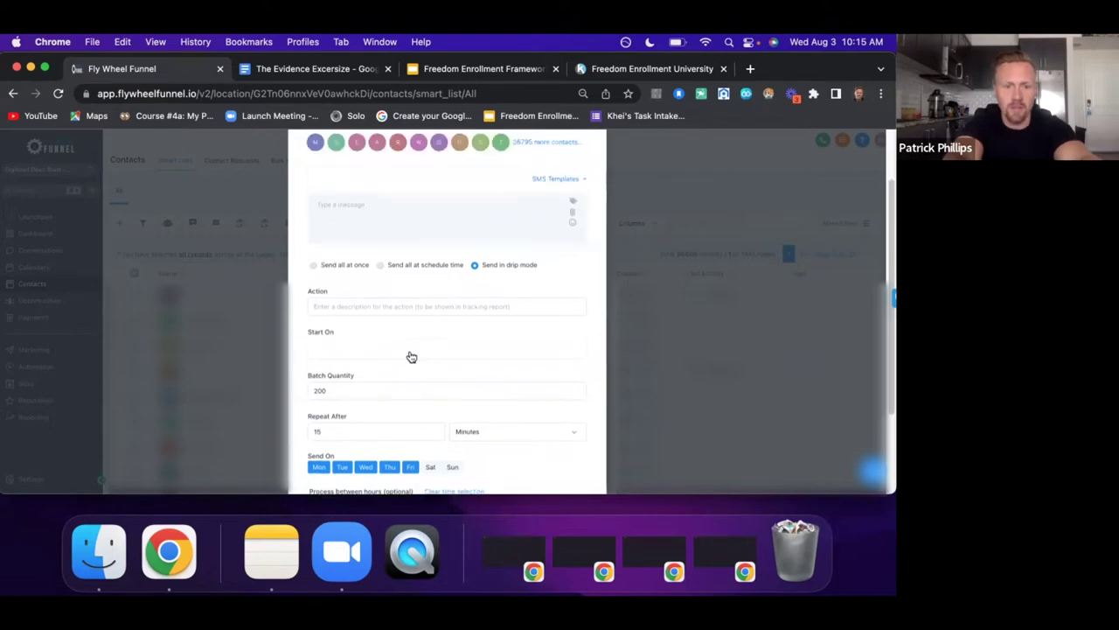
left_click(410, 354)
left_click(393, 230)
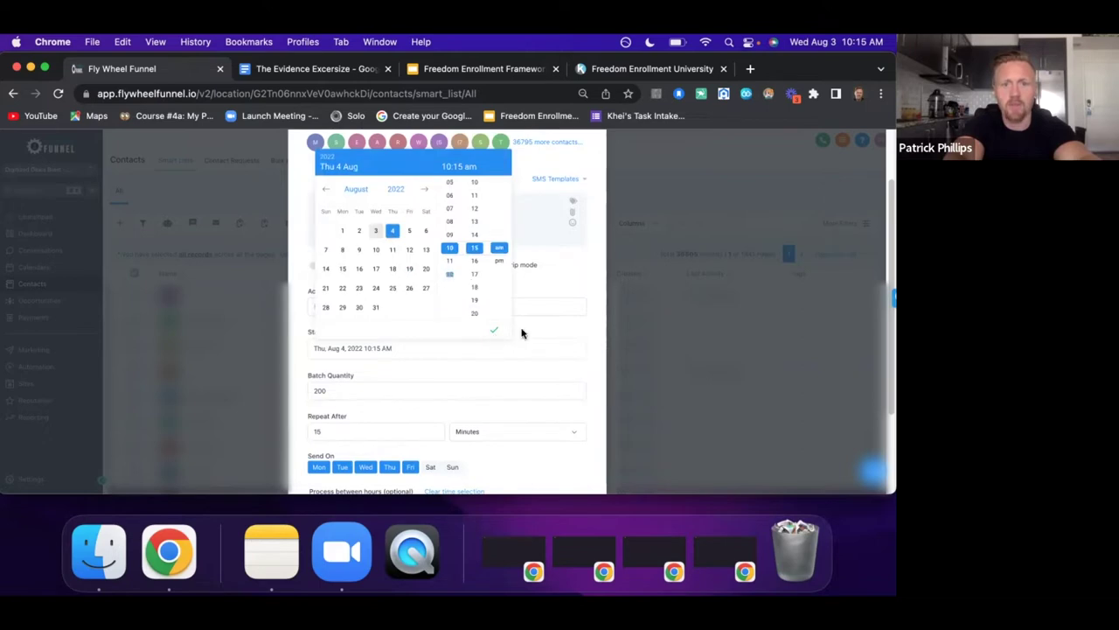
left_click(495, 329)
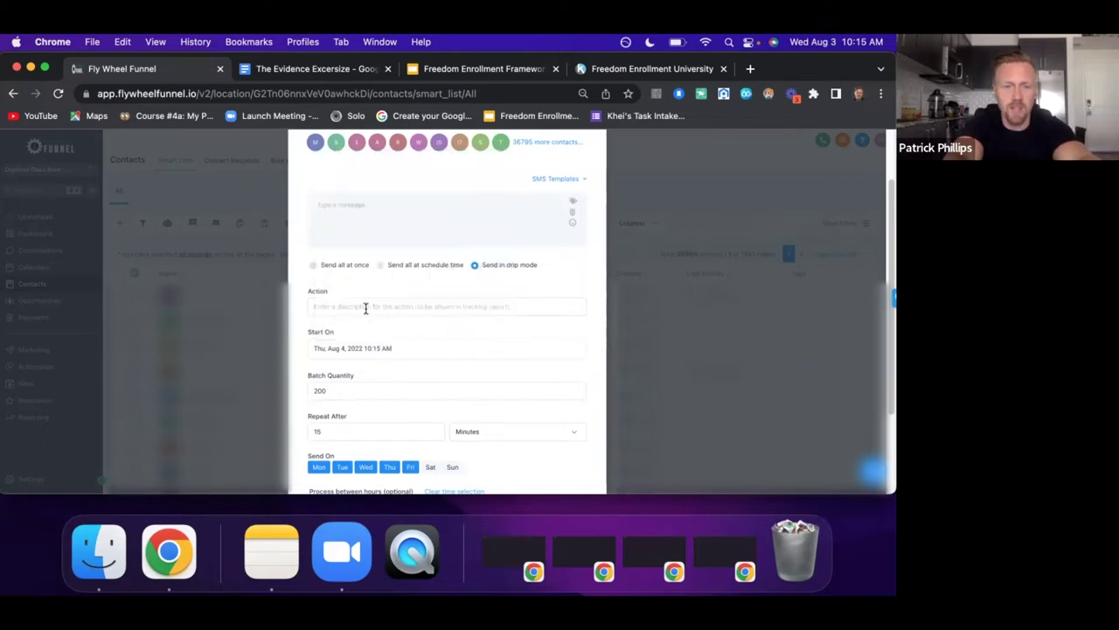
left_click(365, 306)
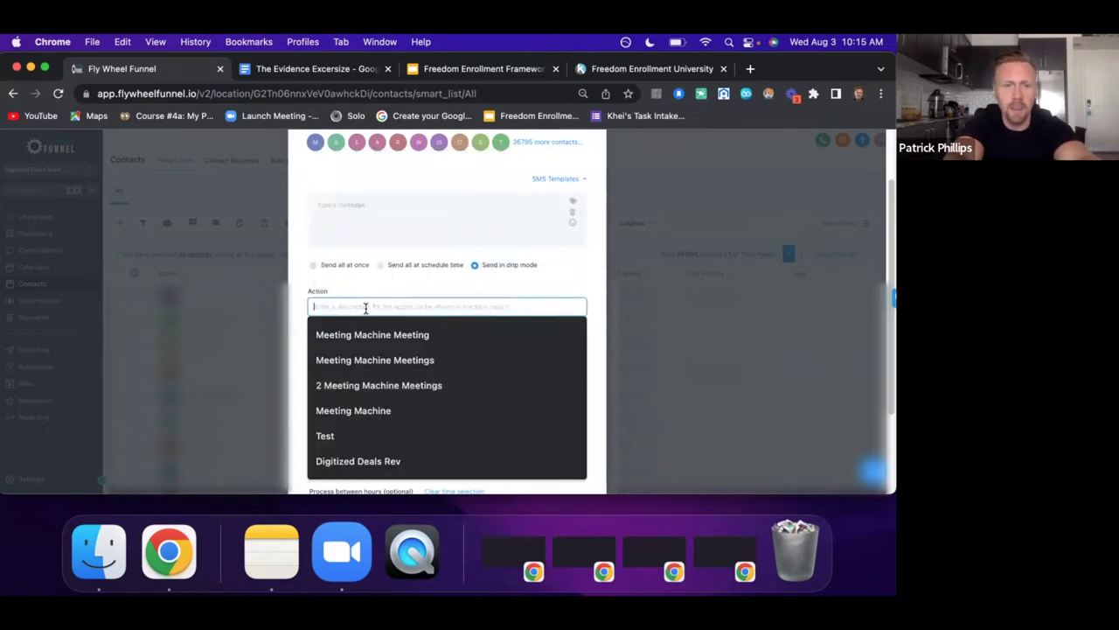
left_click(422, 401)
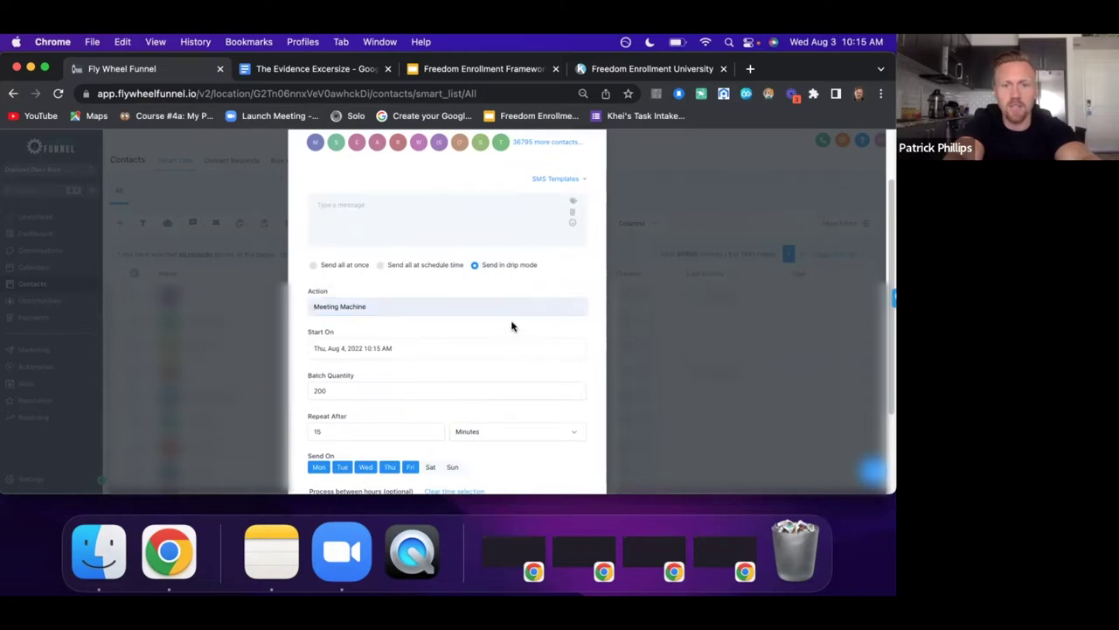
Begin the SMS message text with "We are looking for xyz contractor"
scroll(488, 324, "up", 1)
left_click(423, 279)
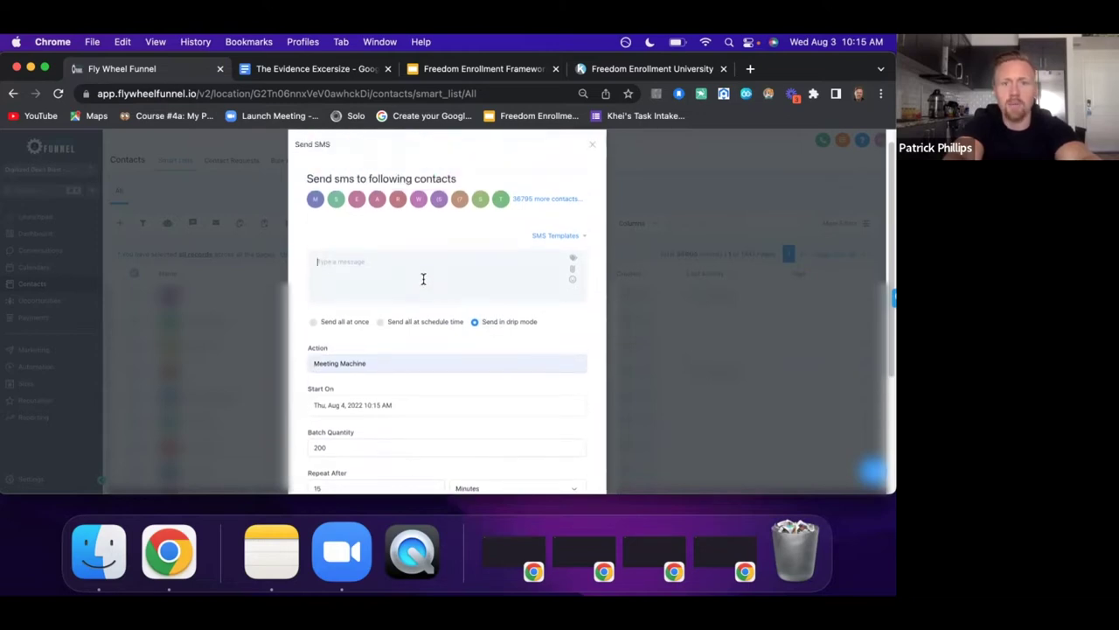
type("We a")
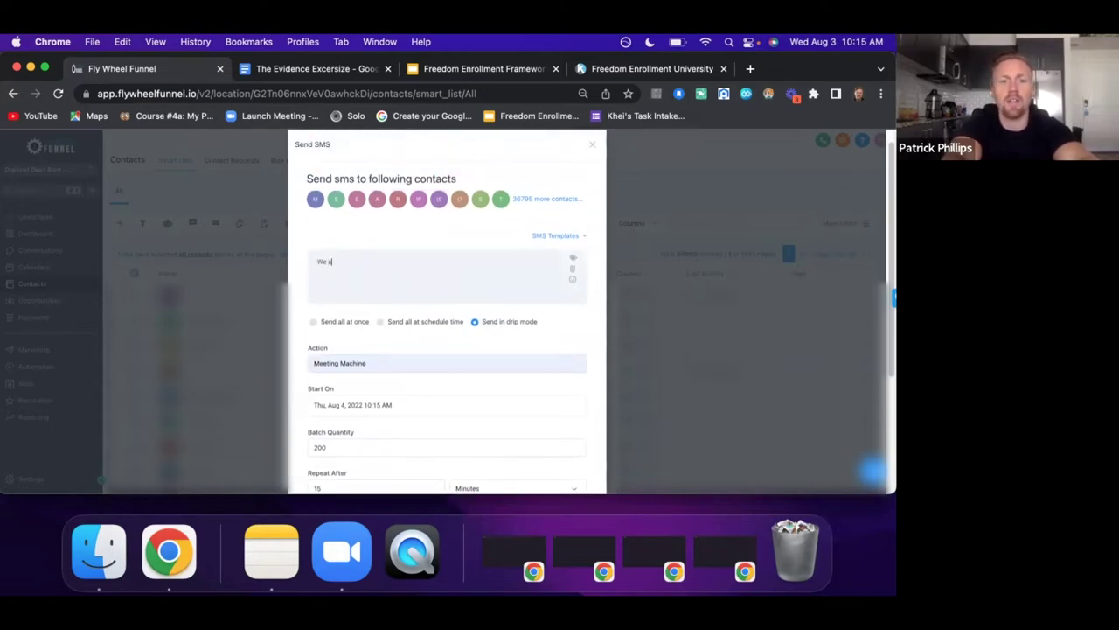
type("re looking for ")
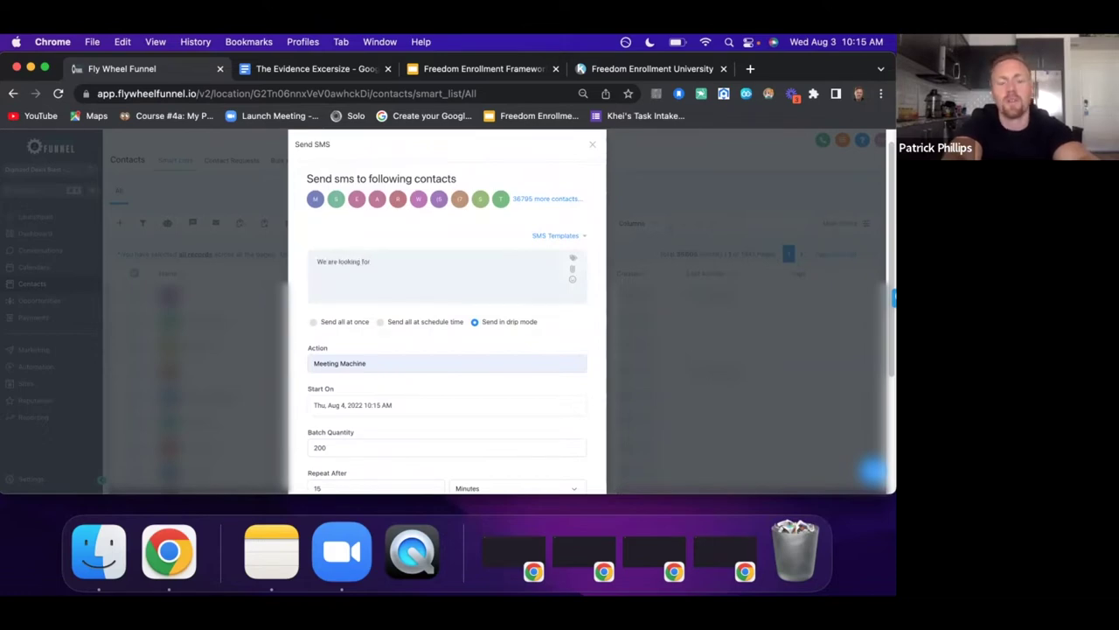
type("xyz pa")
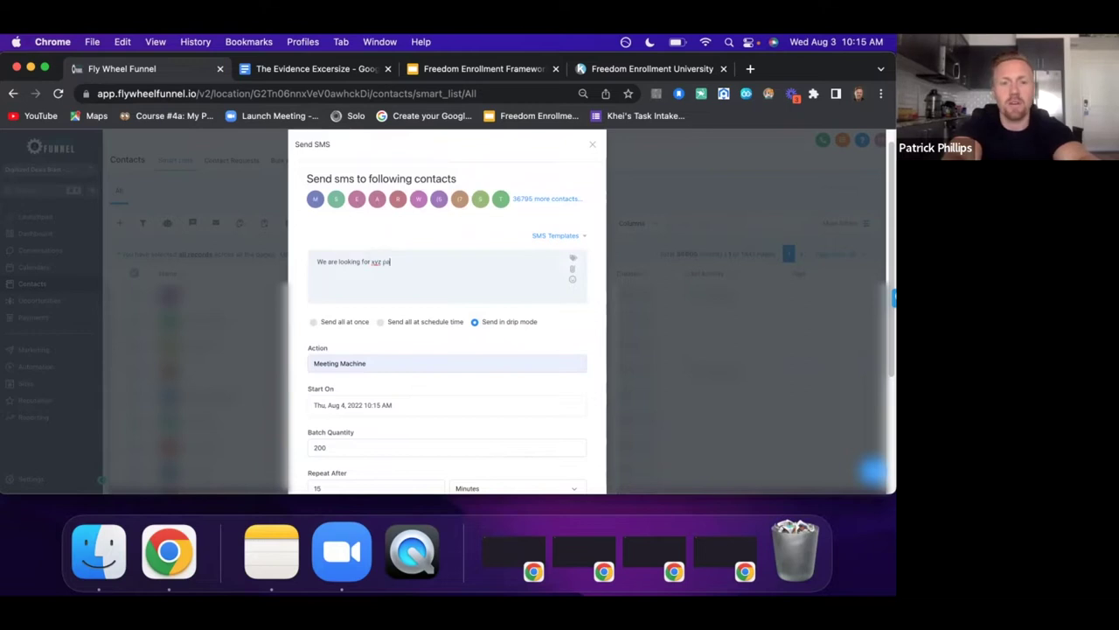
type("rtn")
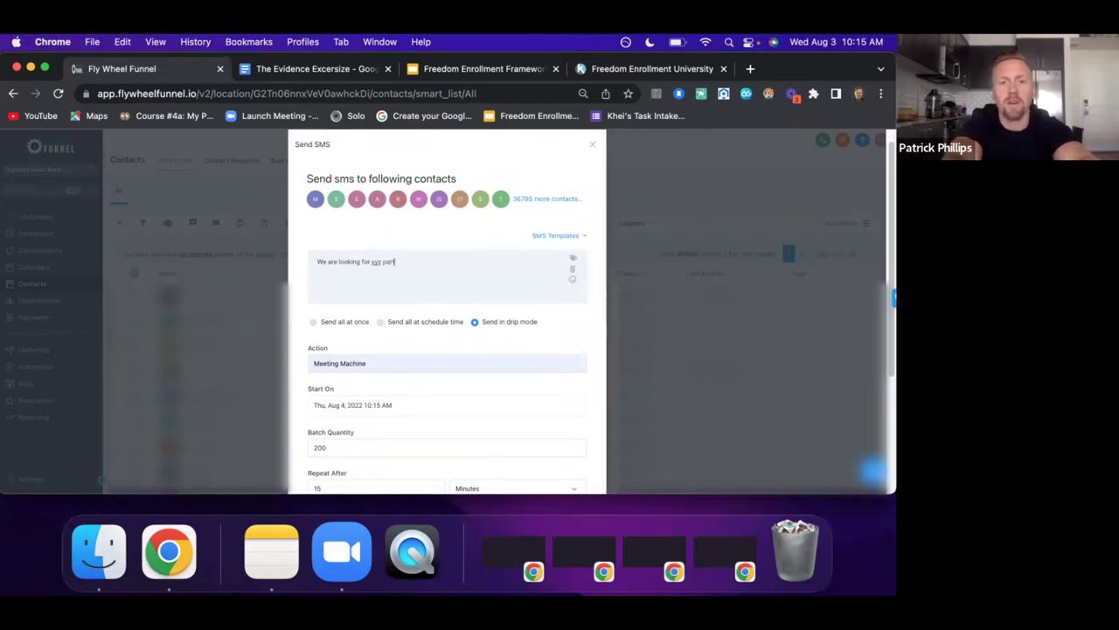
key("BackSpace")
key("BackSpace")
type("contrac")
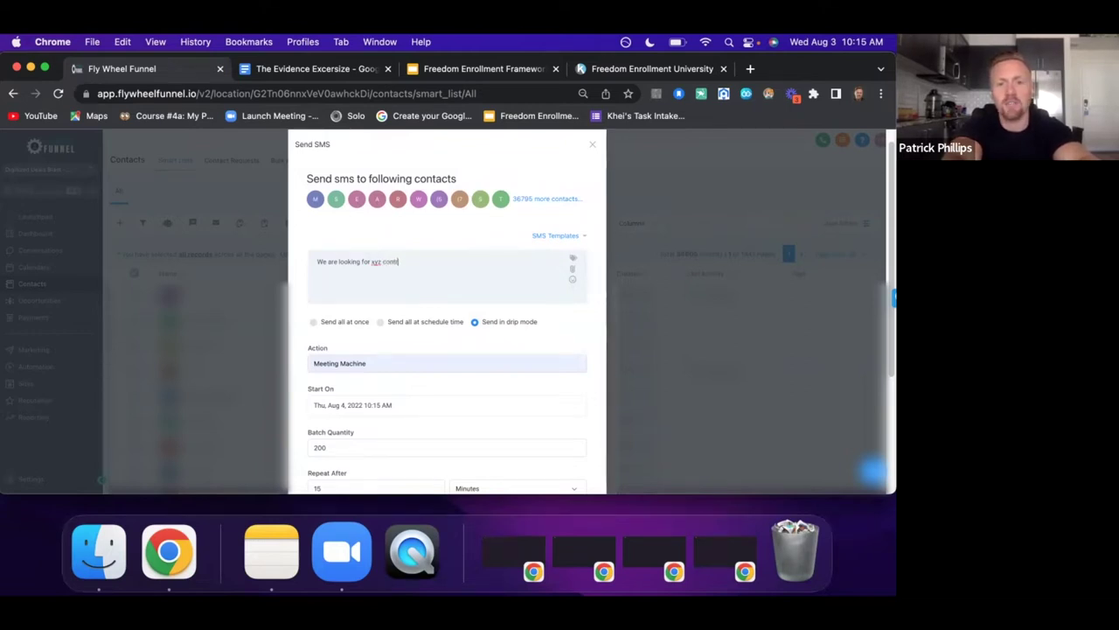
type("tors")
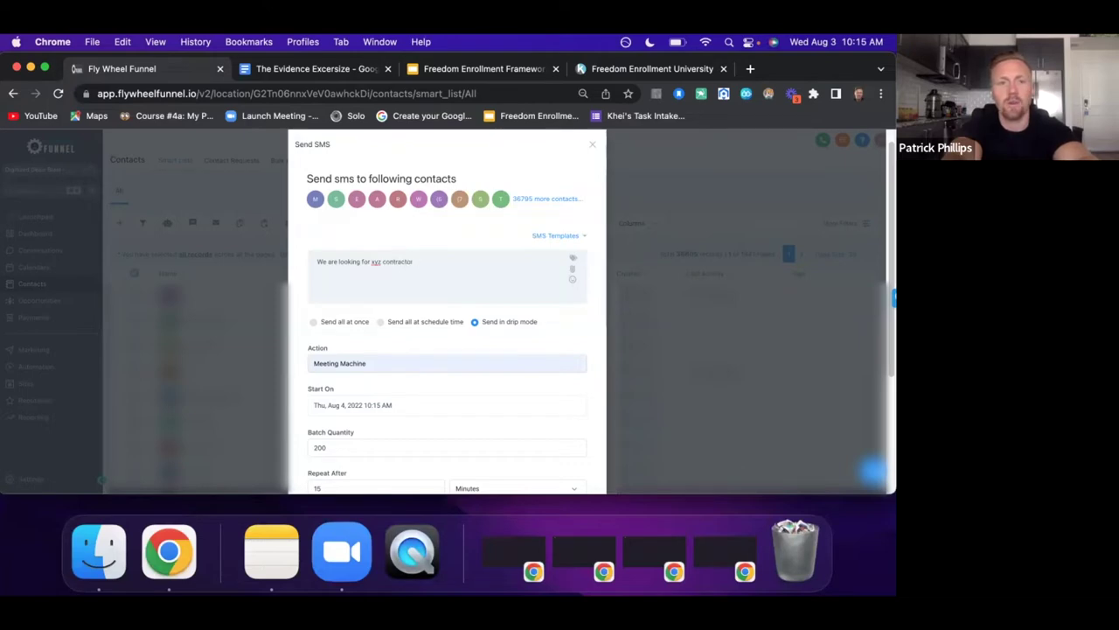
Replace "contractor" in the message with "to partner with and send appointments to"
key("BackSpace")
key("BackSpace")
key("BackSpace")
key("BackSpace")
key("BackSpace")
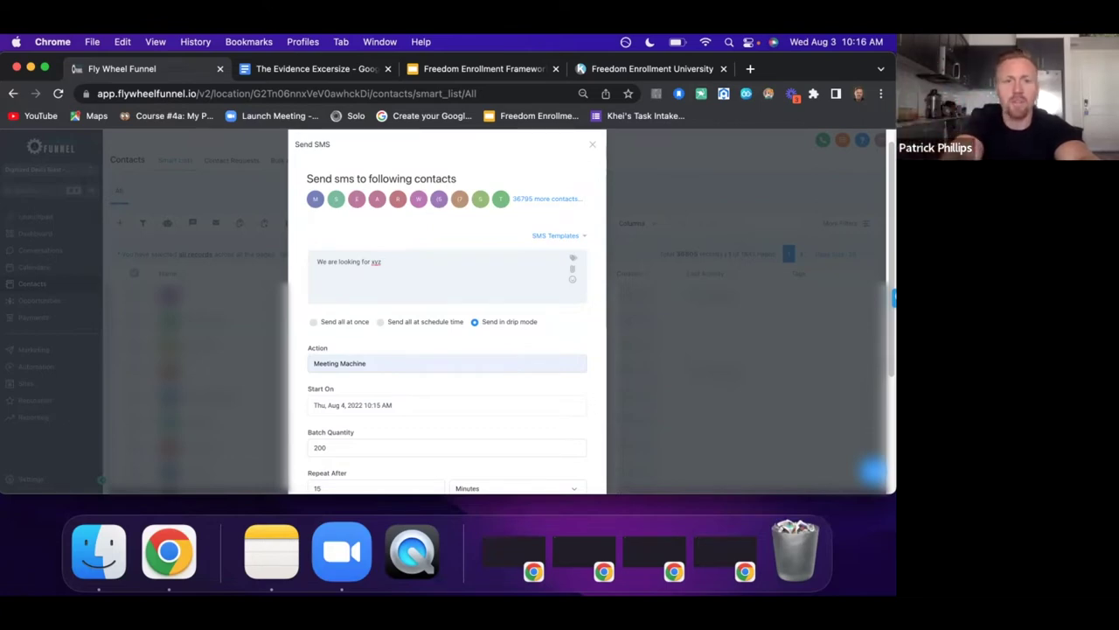
type("to partner ")
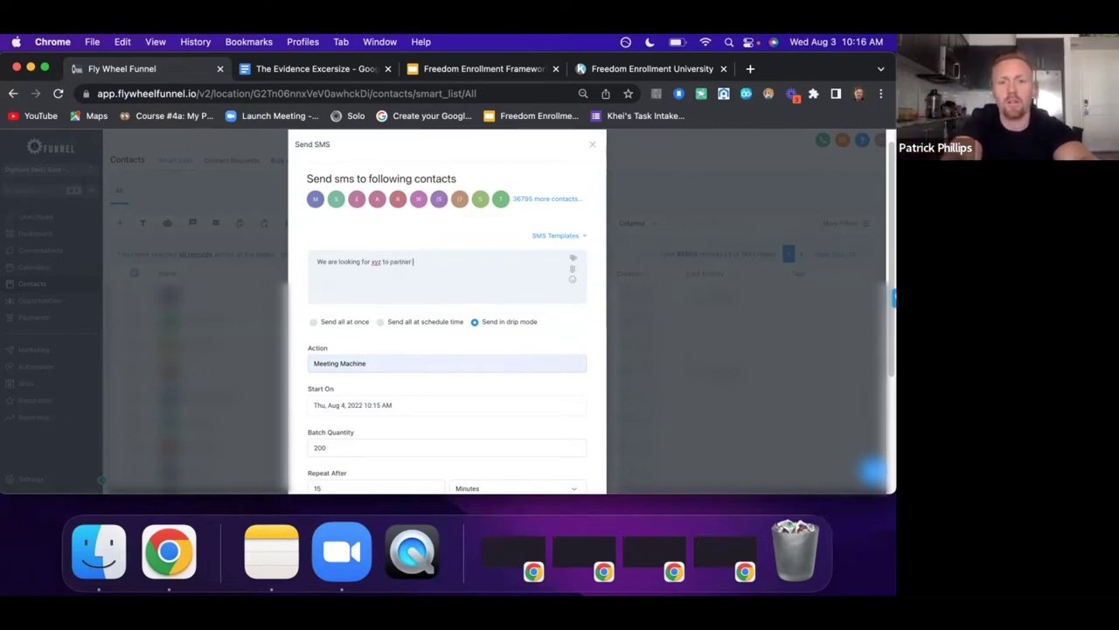
type("with and")
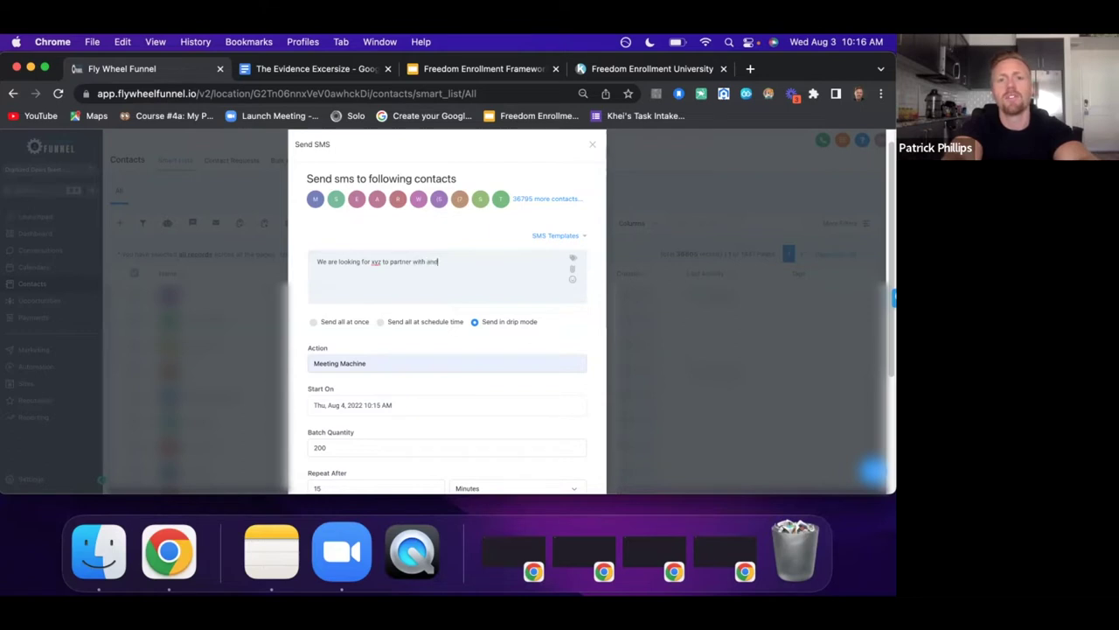
type(" send appointments to")
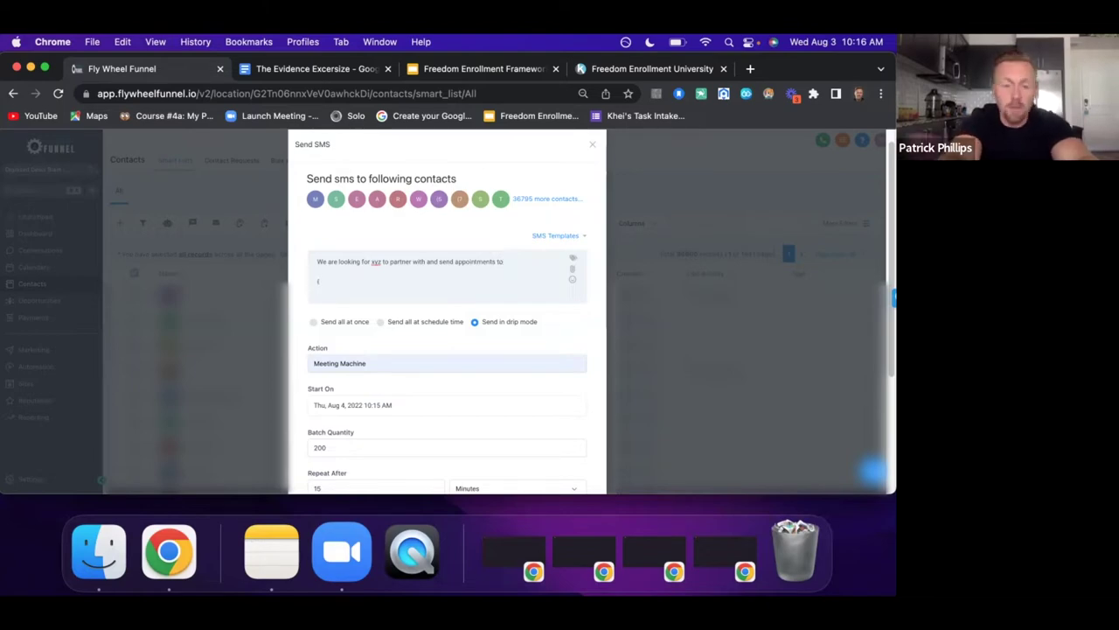
Add "(Our partners only pay after the Meet with the prospect)" to the message, separated by a blank line
type("{{Our partner")
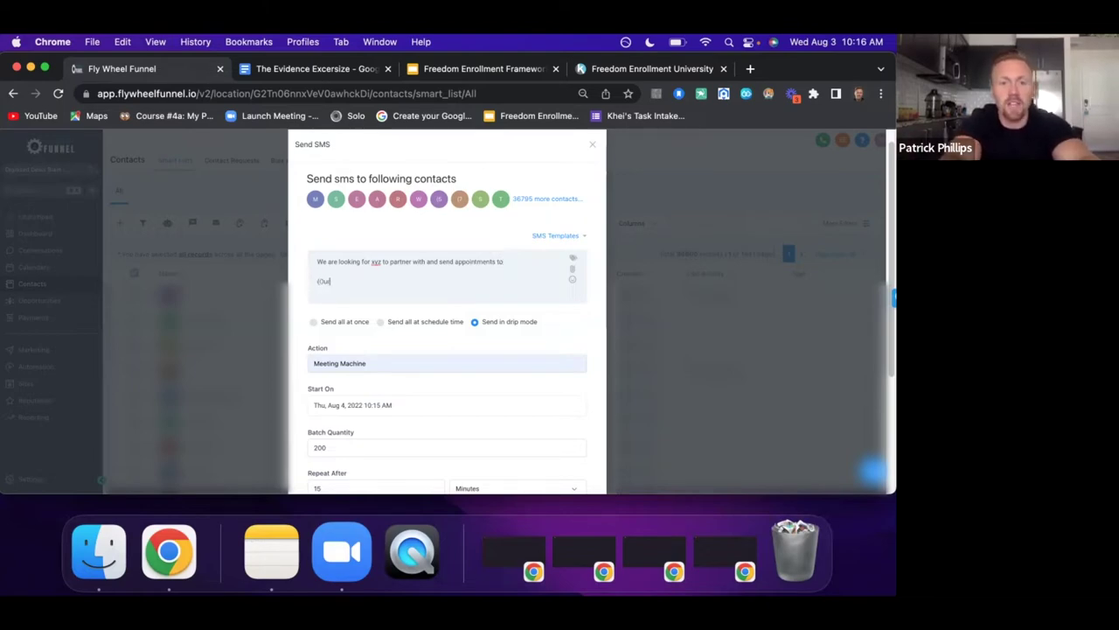
type("s on")
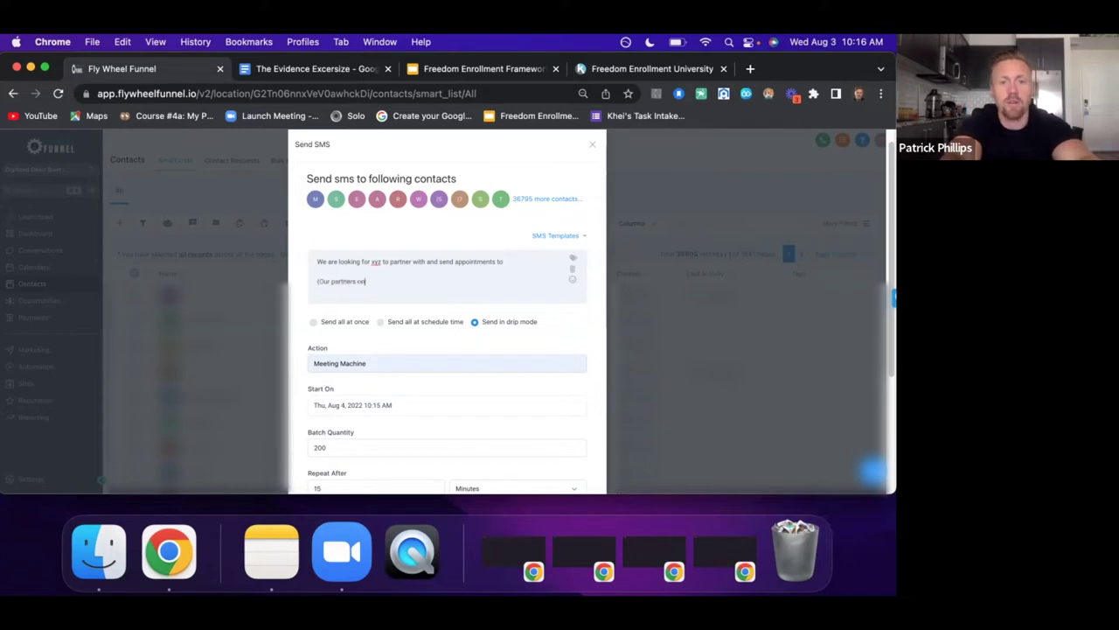
type("ly ")
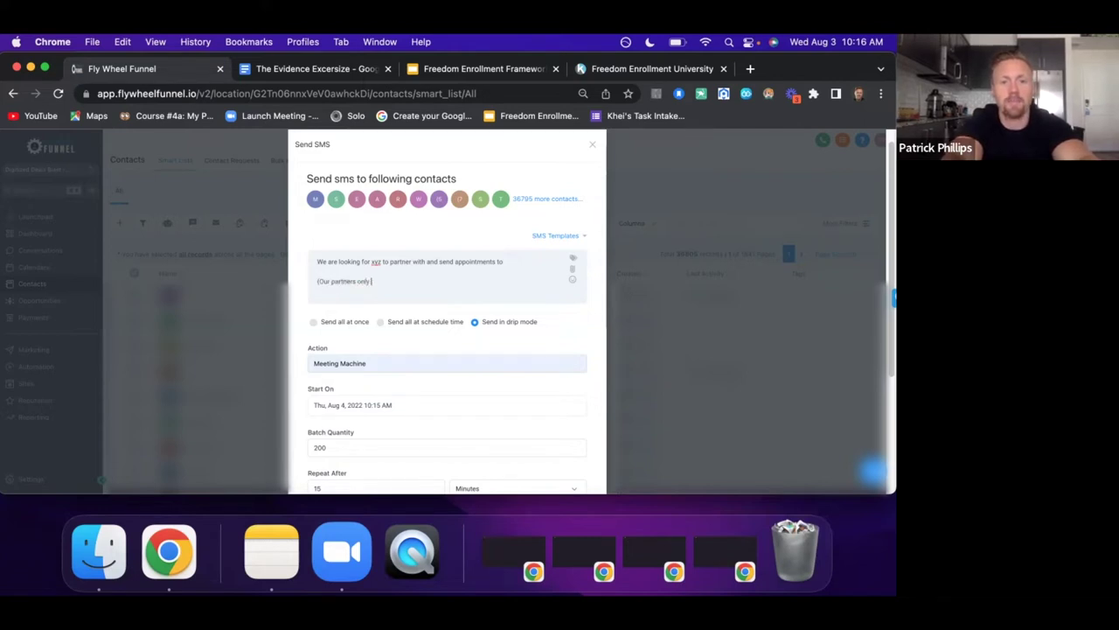
type("pay after")
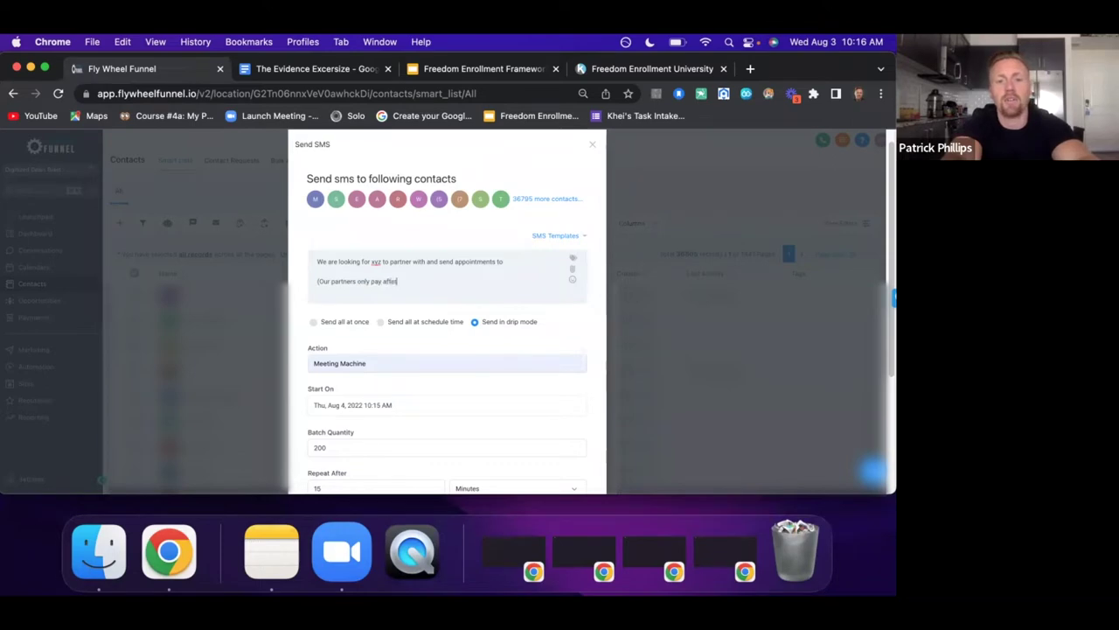
type(" the Mee")
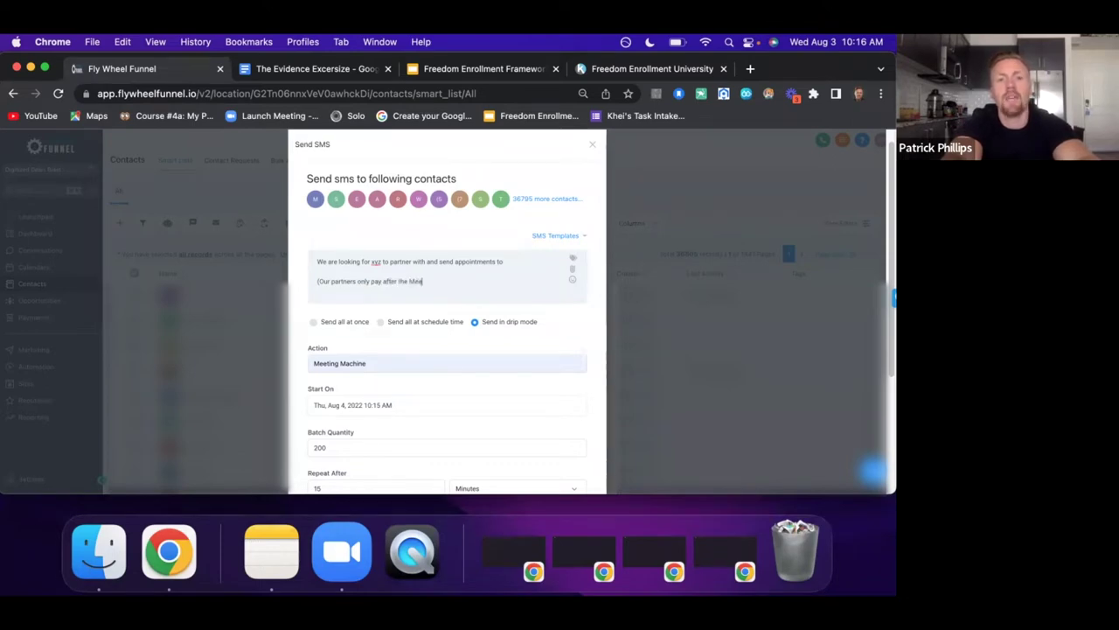
type("t with the pros")
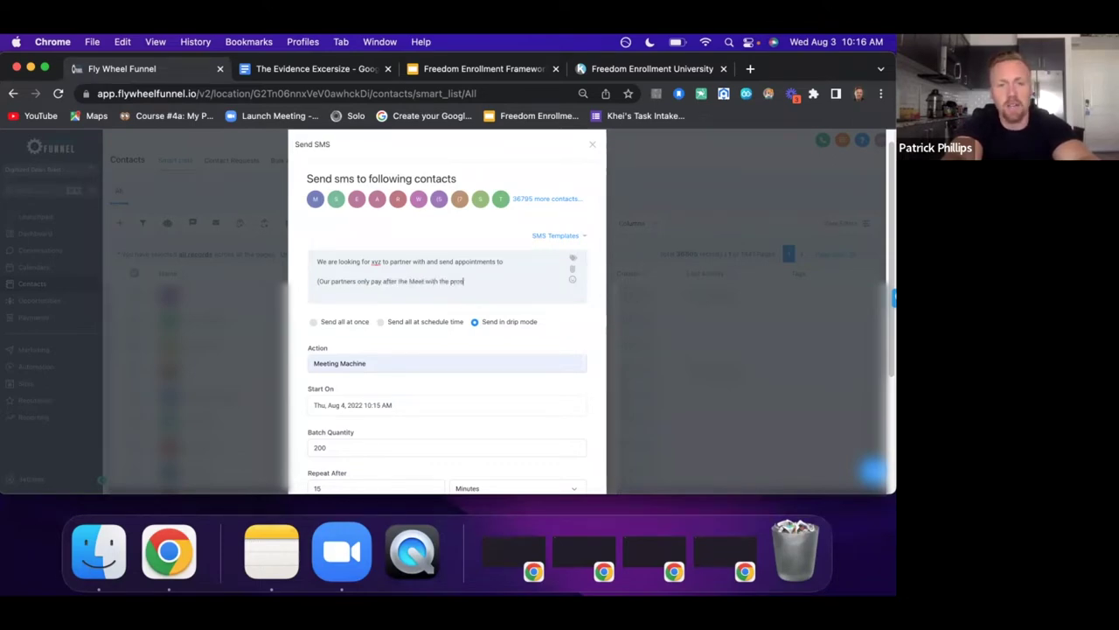
type("pect")
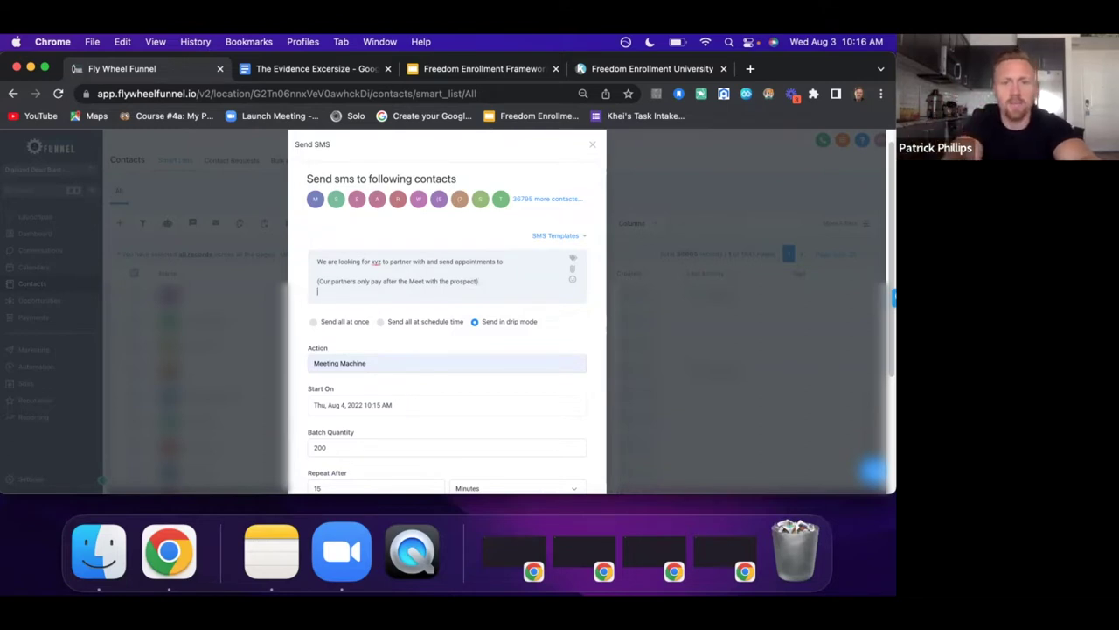
End the message with the question "what area's do you service?" after another blank line
key("Return")
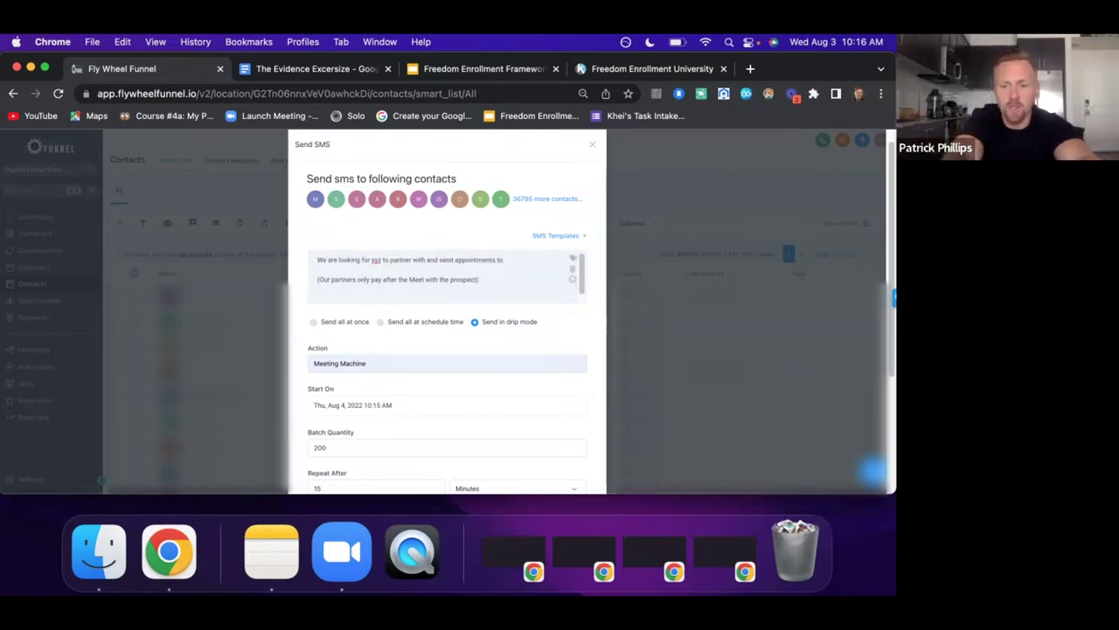
type("what are")
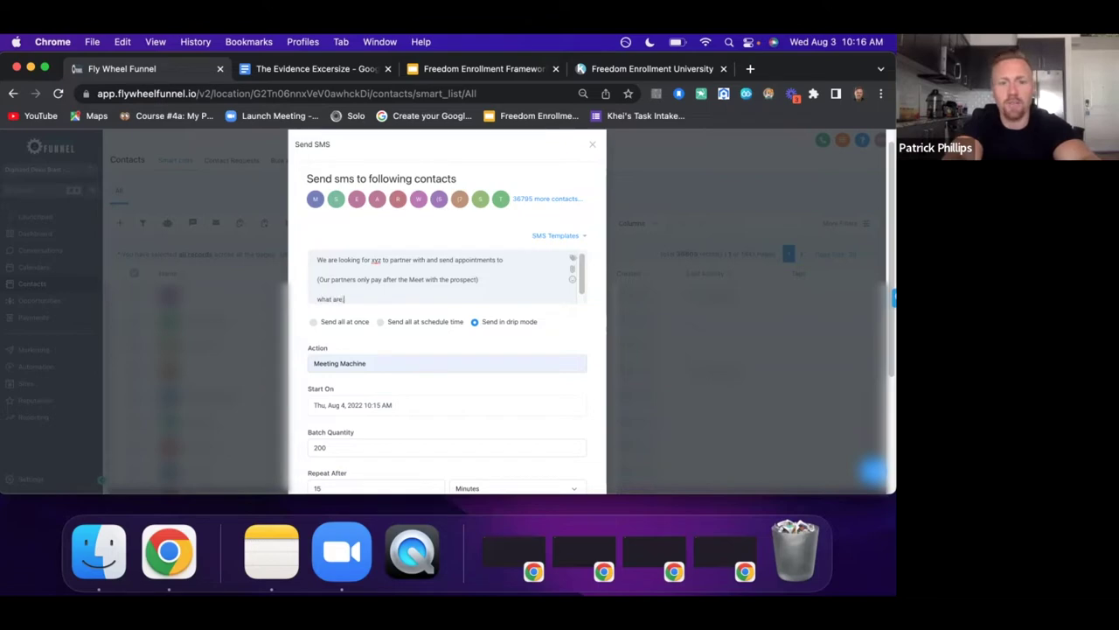
type(" a")
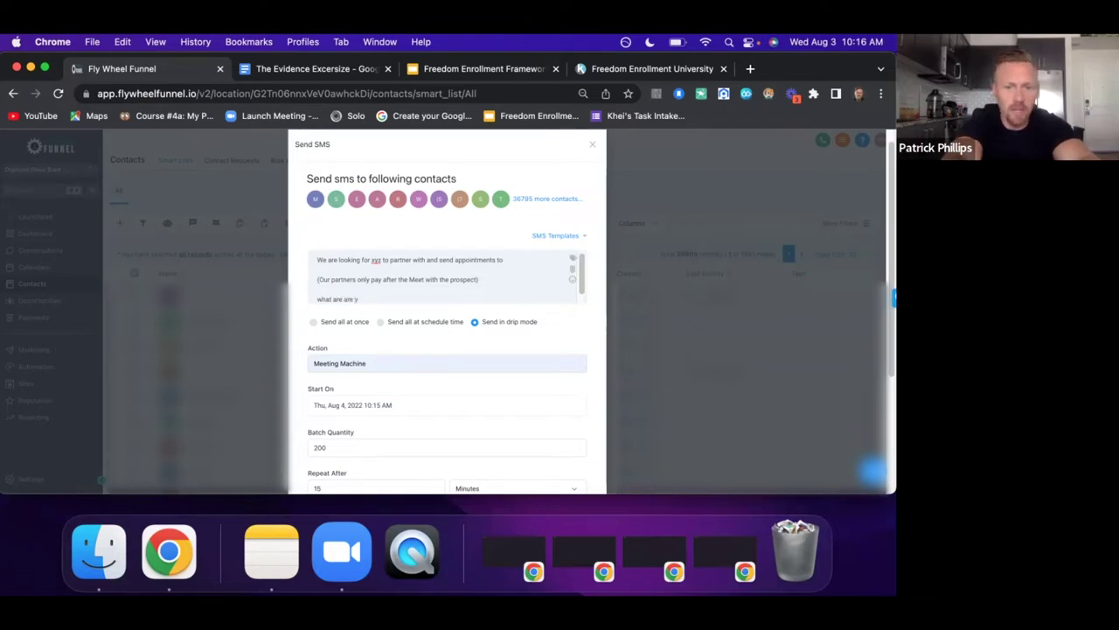
key("BackSpace")
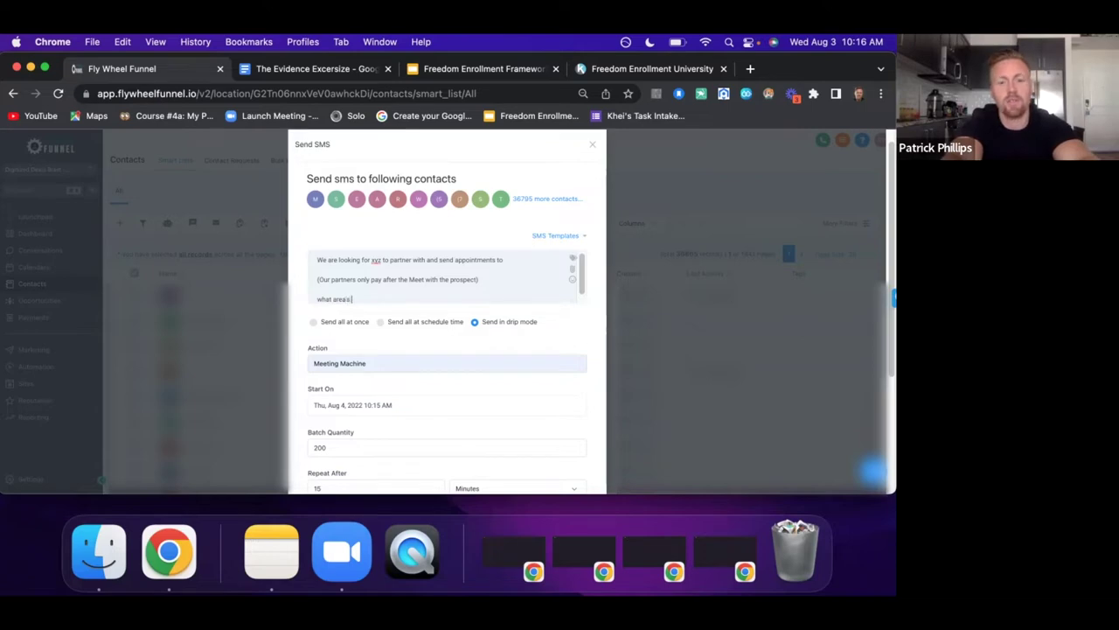
type("do you serve")
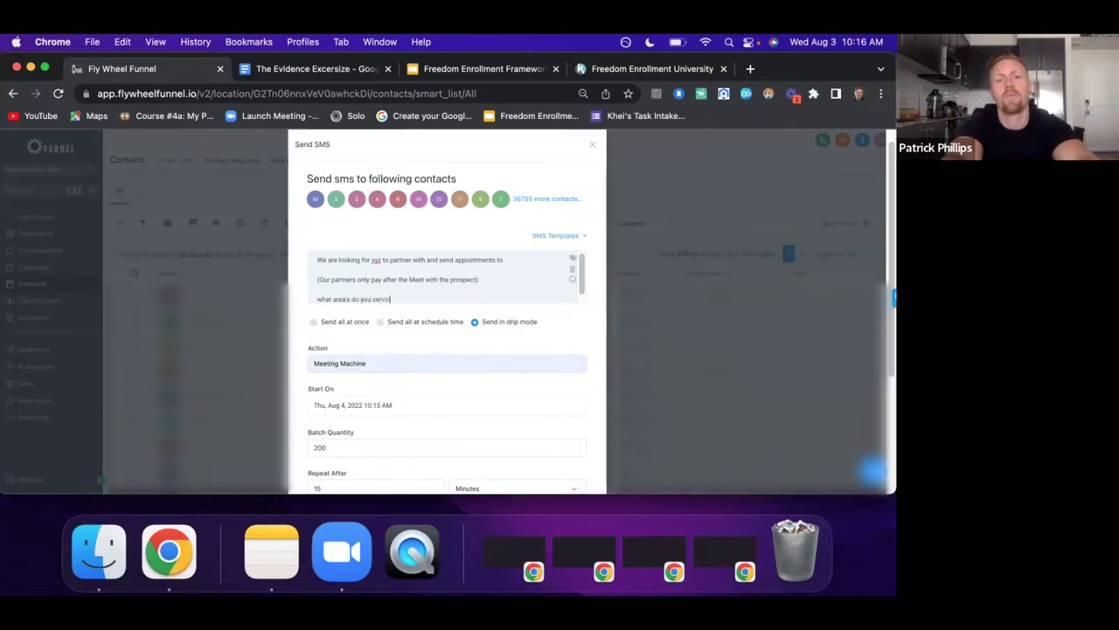
type("ce?")
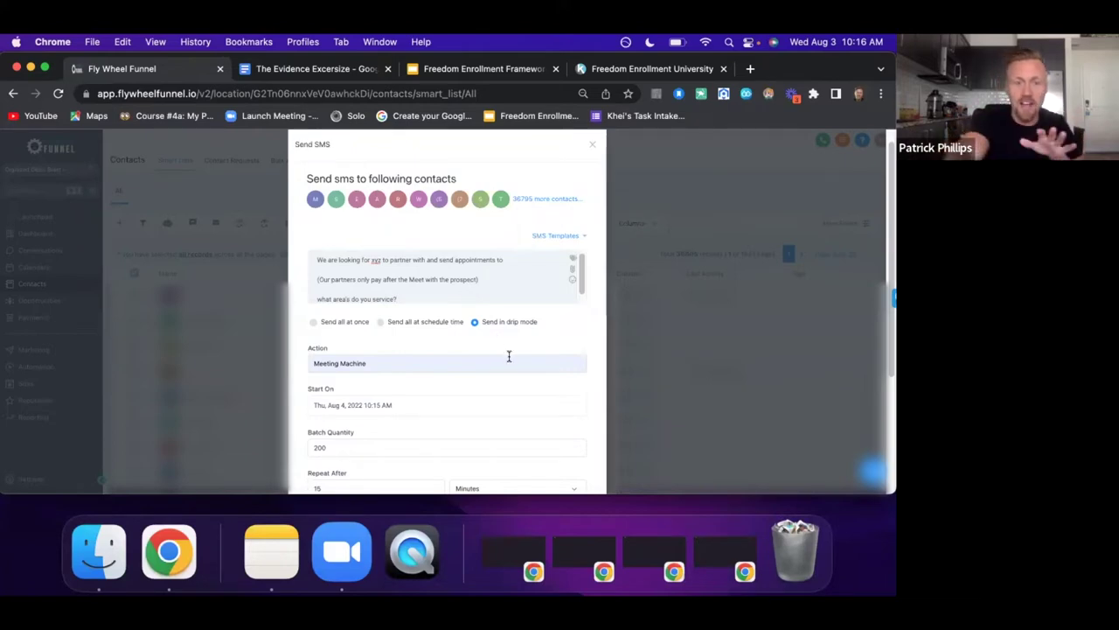
Review the drip settings and message, and close the Send SMS dialog without sending
scroll(507, 355, "down", 3)
scroll(420, 411, "down", 1)
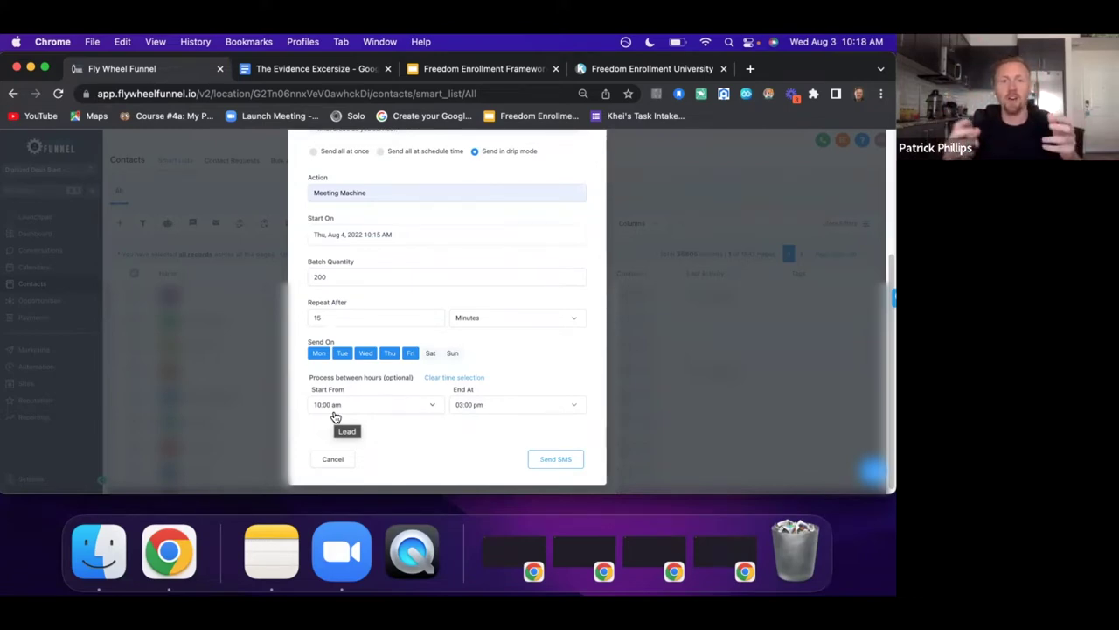
scroll(452, 394, "up", 5)
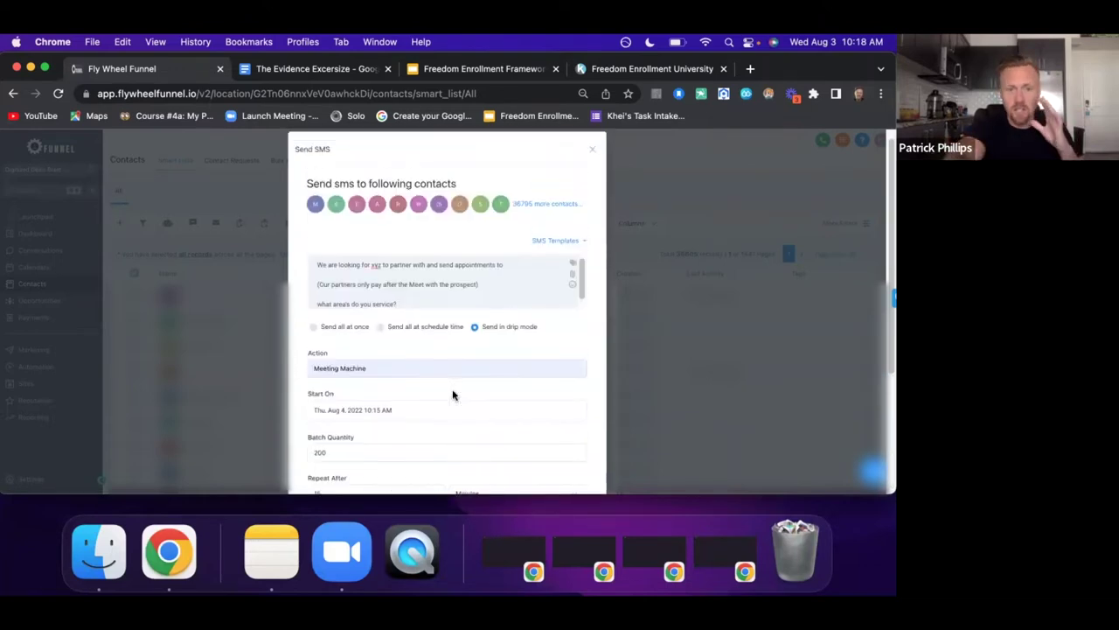
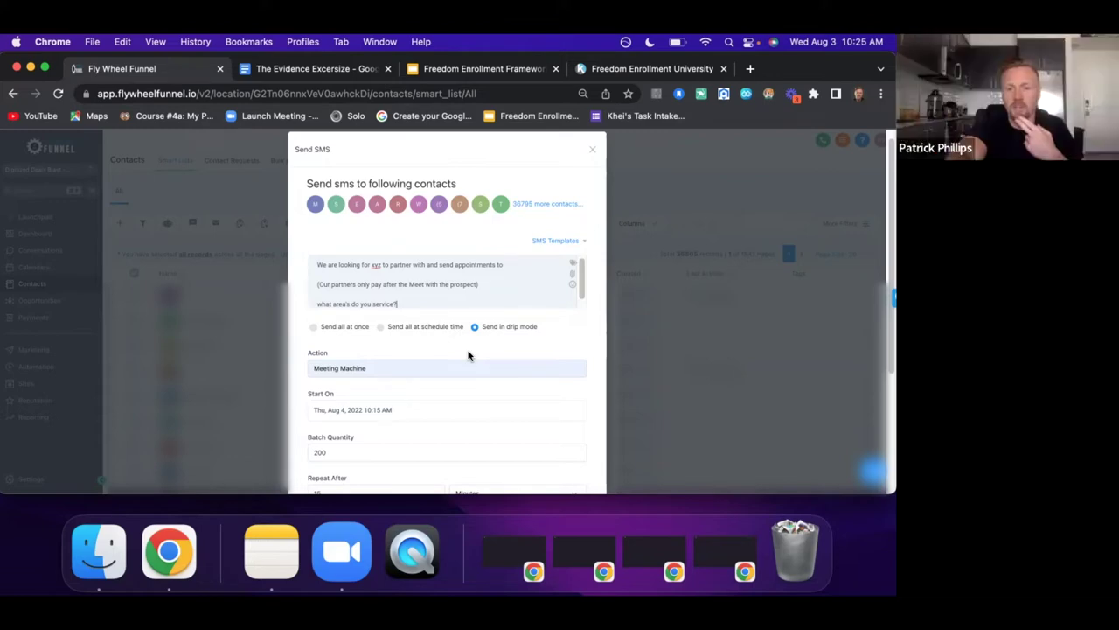
left_click(592, 150)
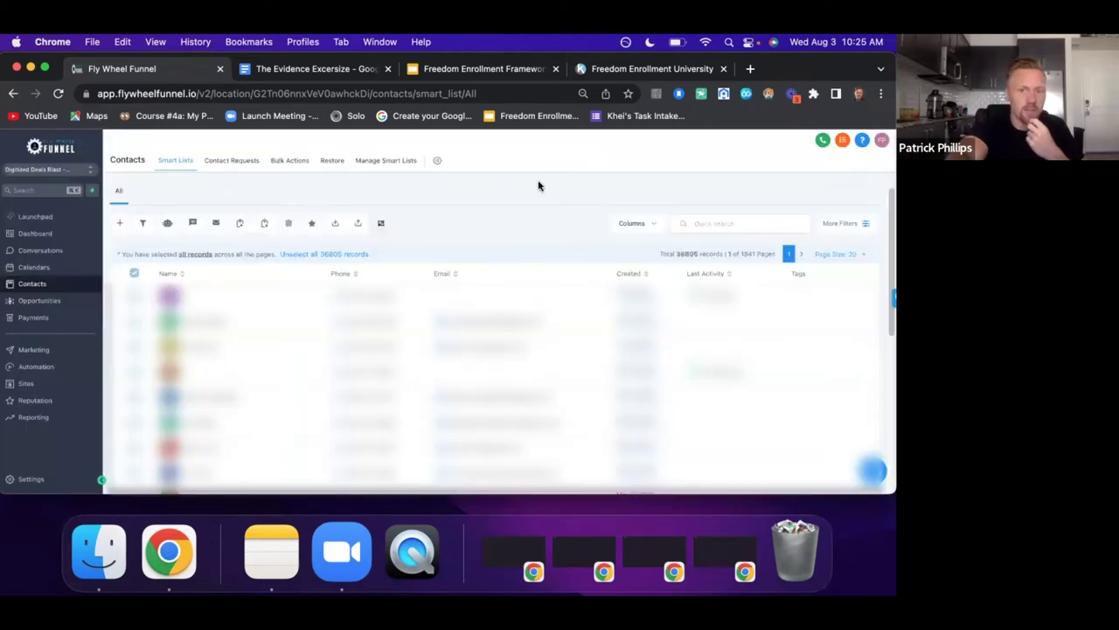